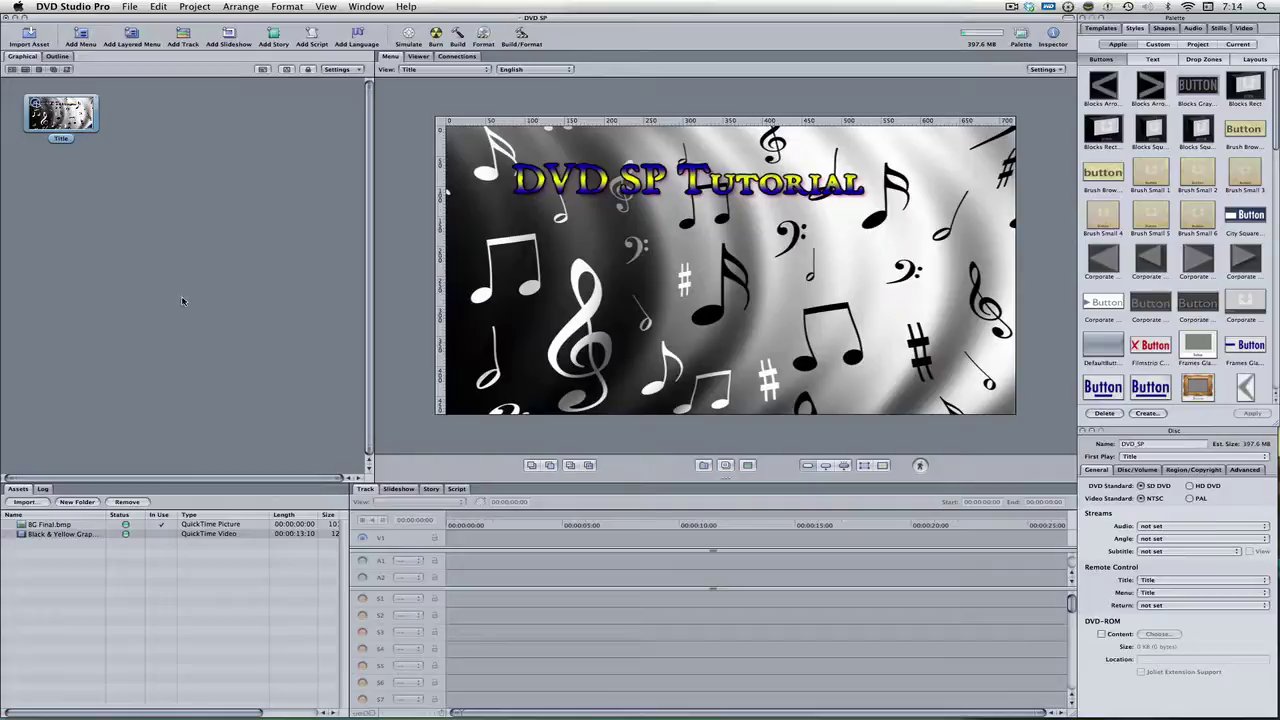
Step: Preview the title menu in the Simulator, then close the preview
click(197, 221)
click(408, 33)
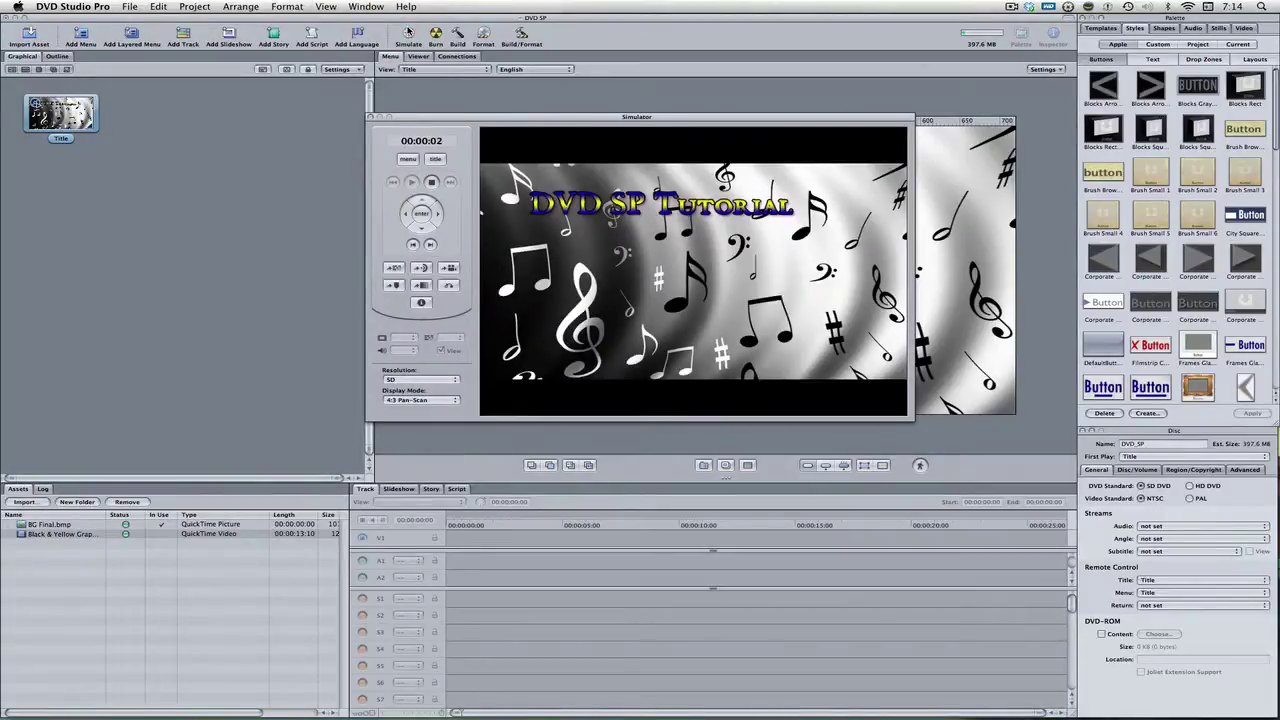
click(371, 117)
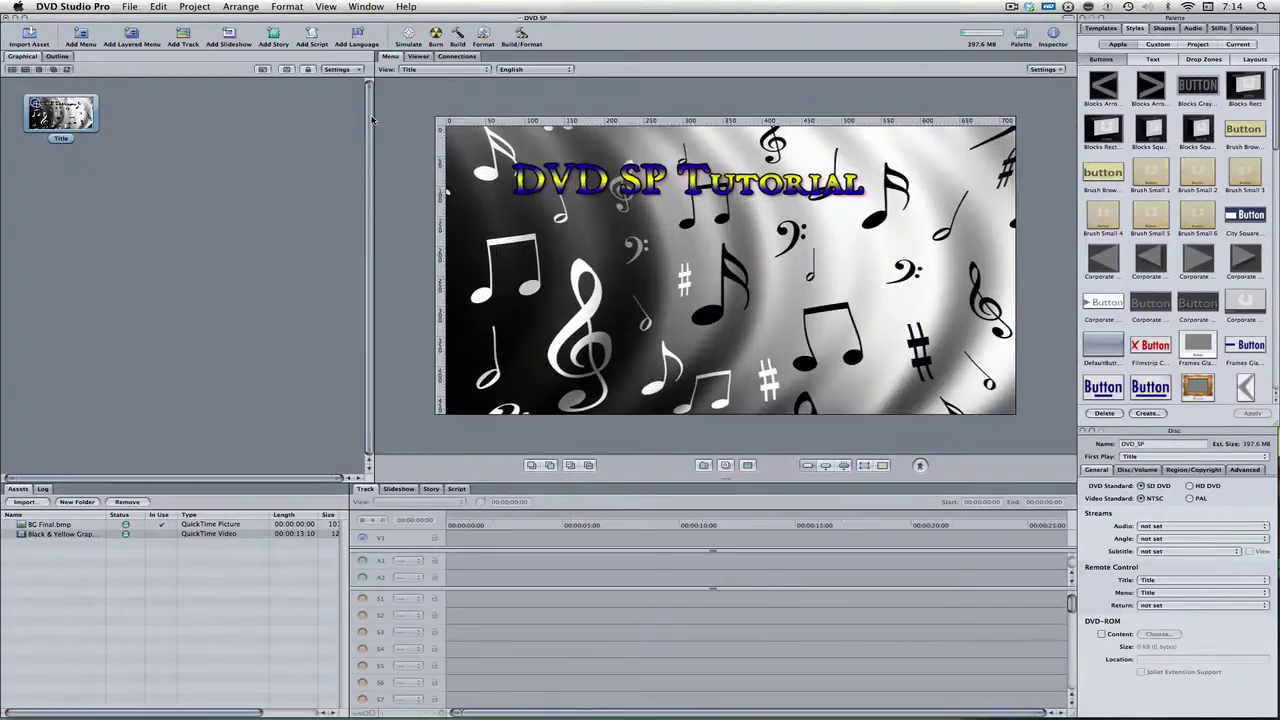
click(322, 136)
Step: Import the Brandenburg Concerto No4-1 BWV1049 mp3 into the assets after a Quick Look listen
click(28, 501)
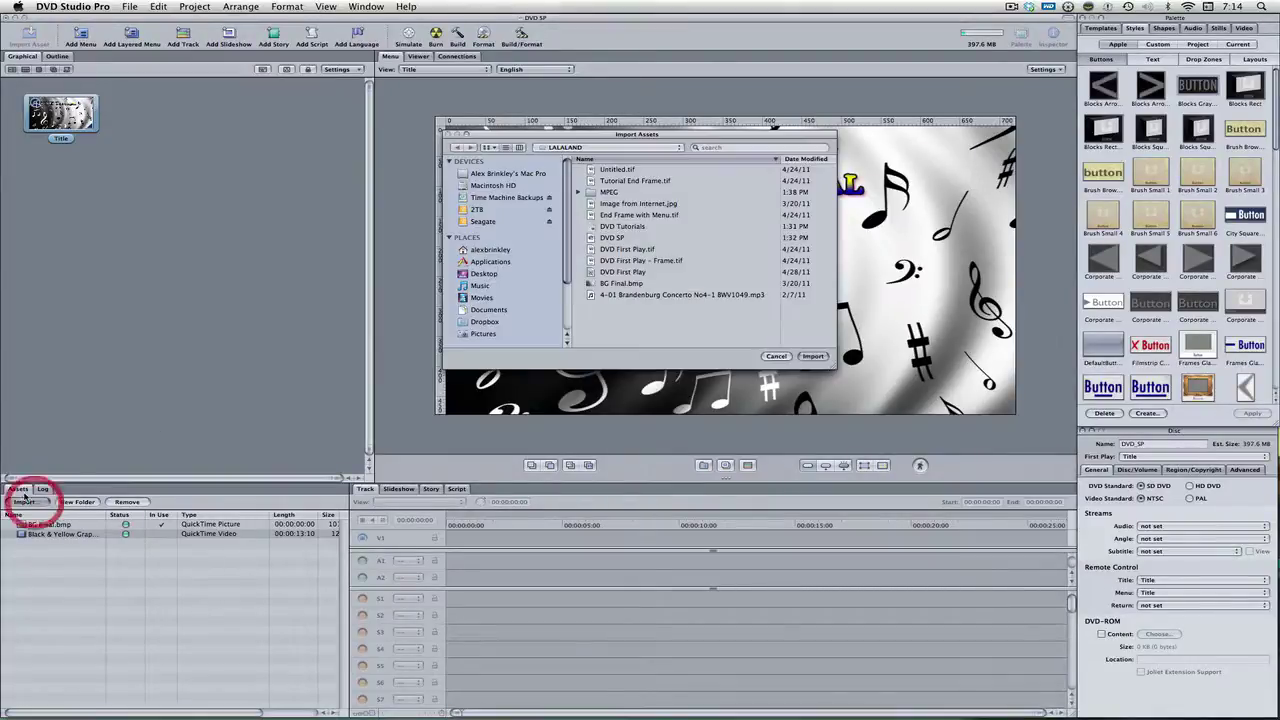
click(708, 295)
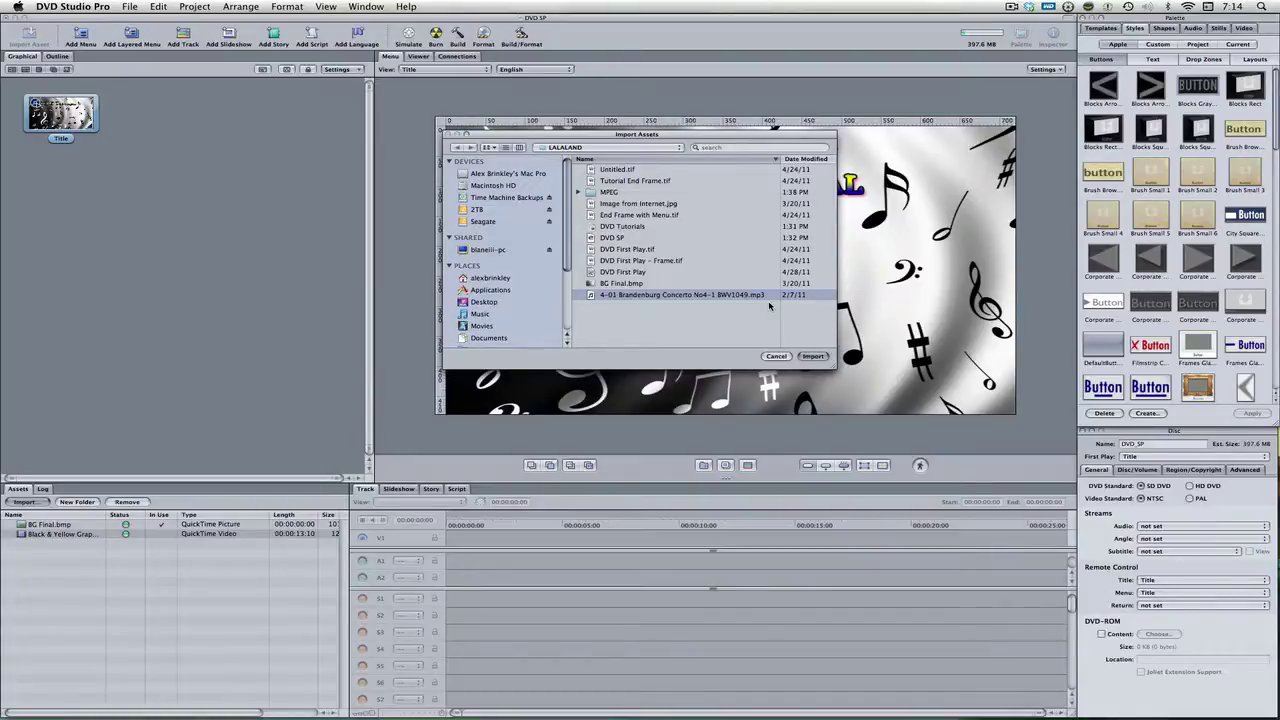
key(space)
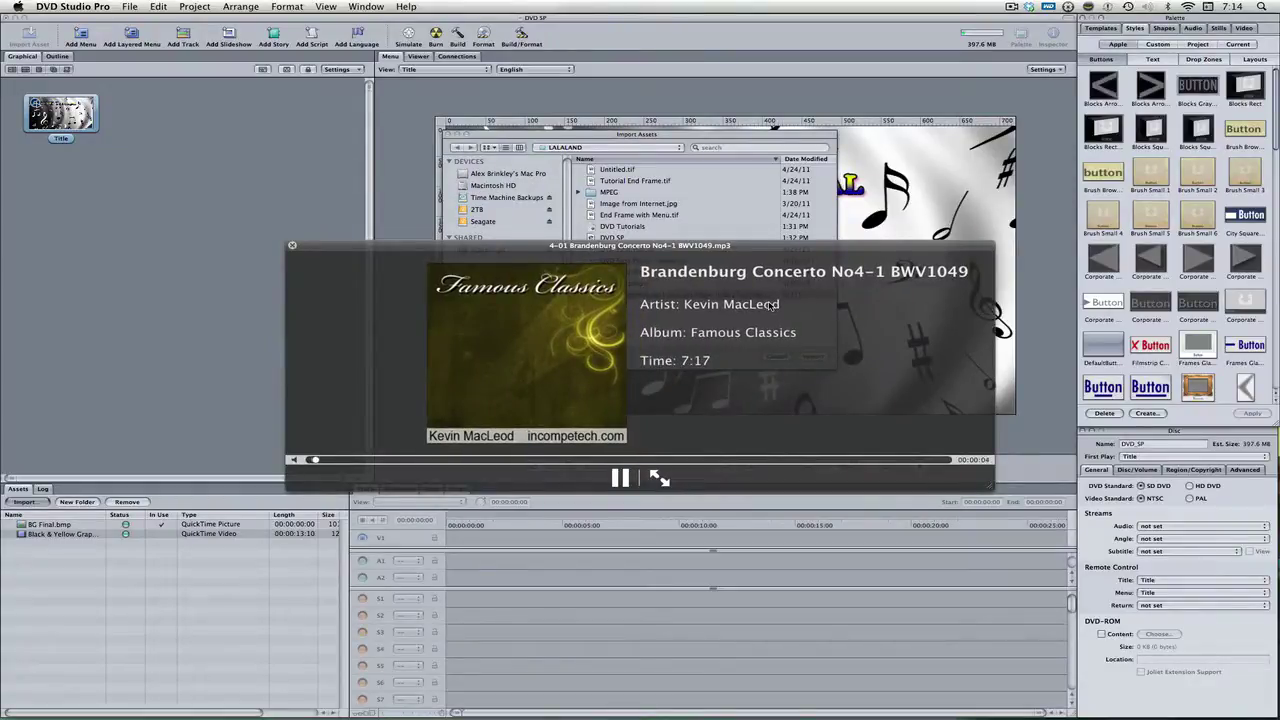
key(space)
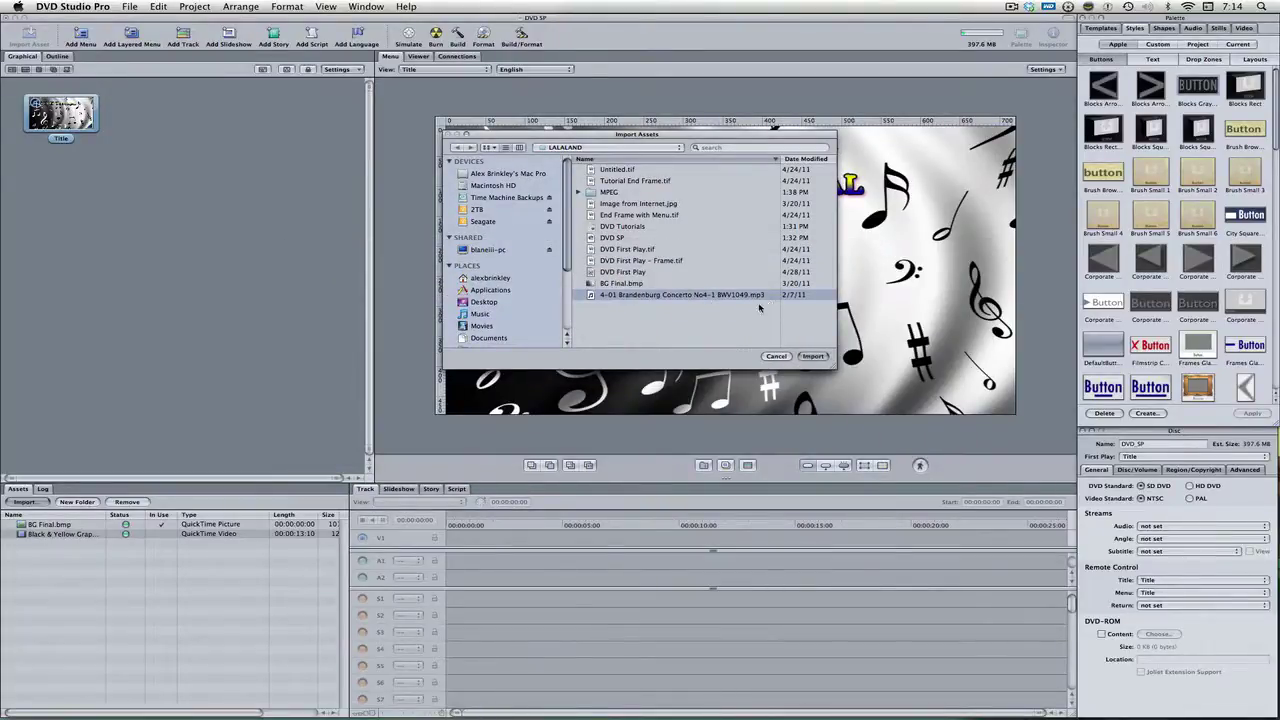
click(818, 357)
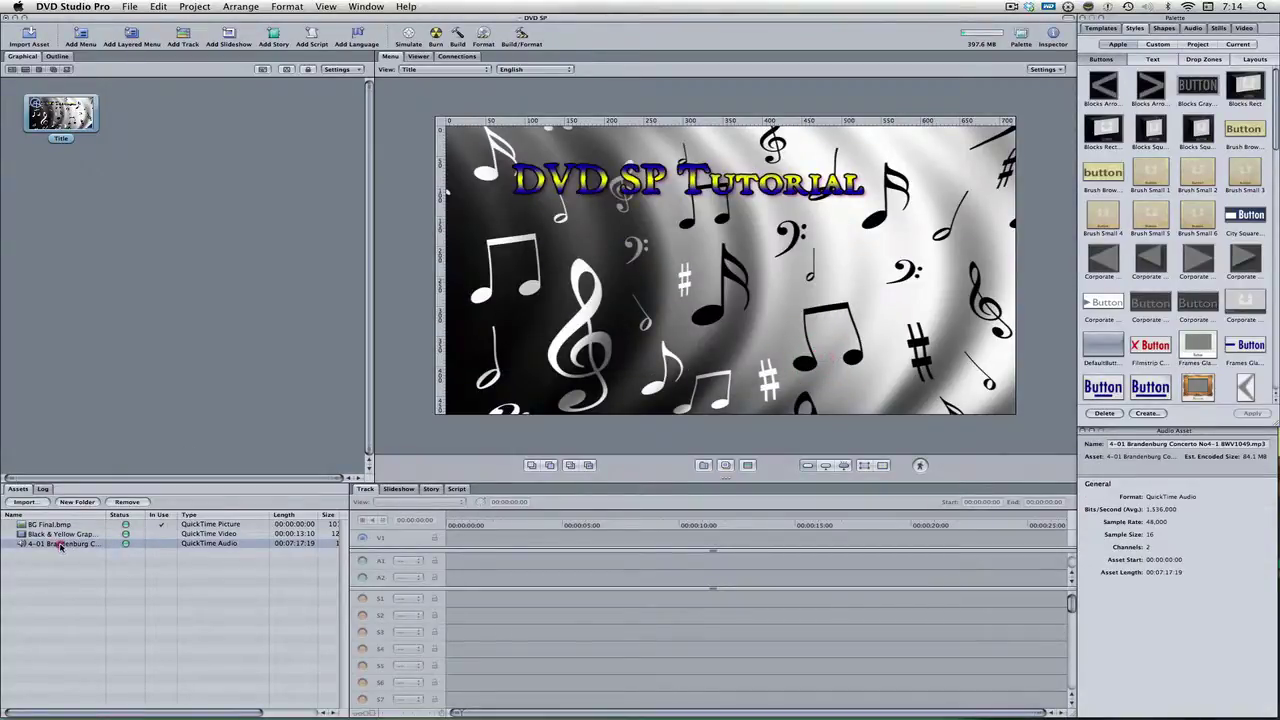
Step: Set the Brandenburg asset as the Title menu's 7:17 background audio and preview it in Simulator
drag(64, 546, 45, 110)
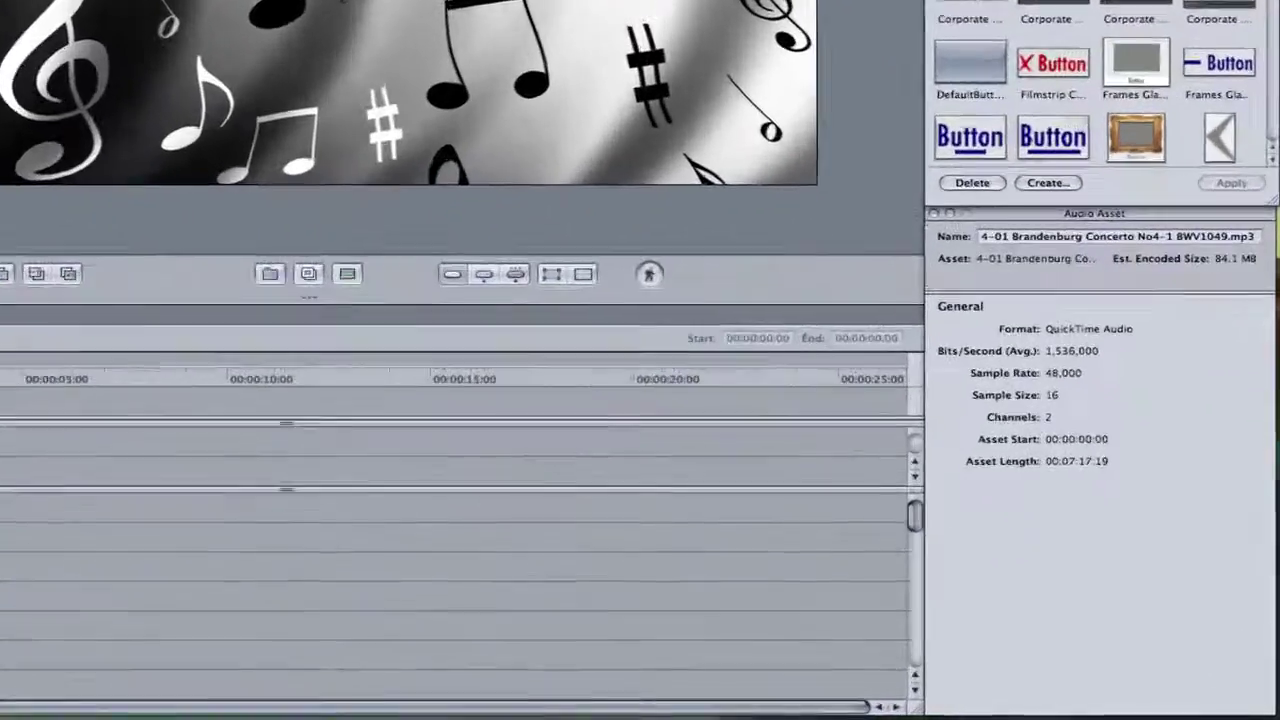
click(62, 113)
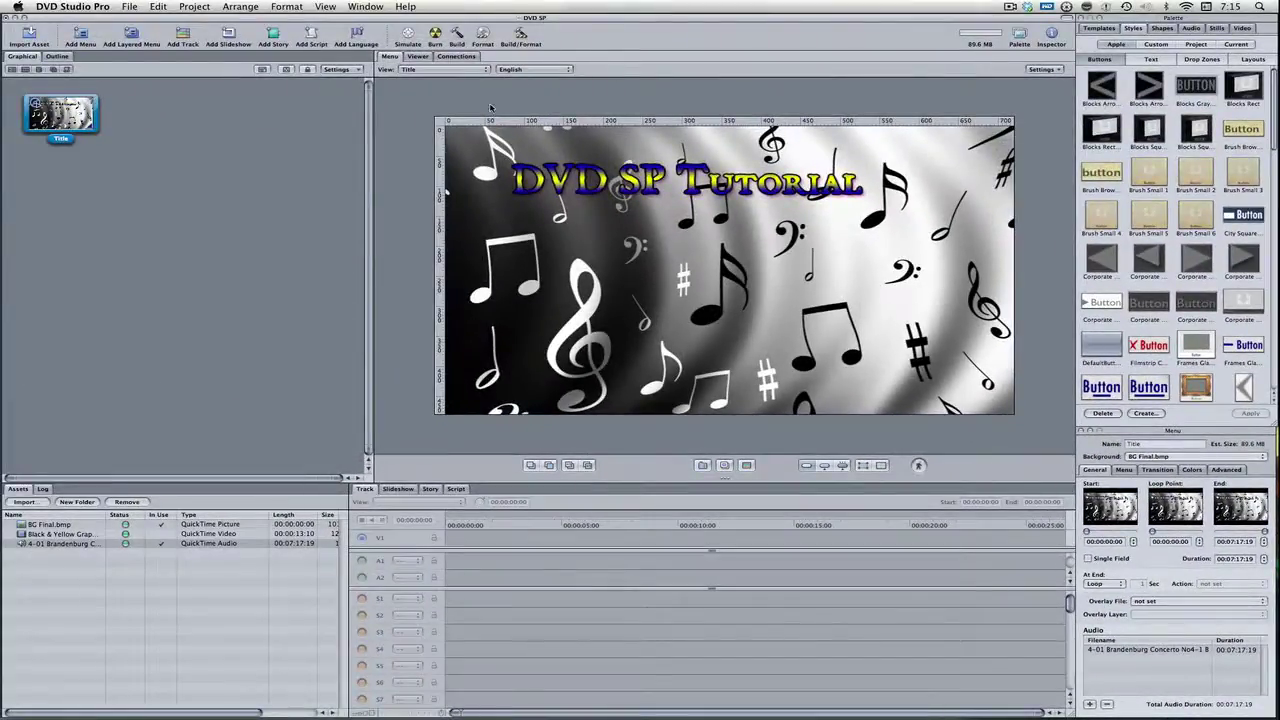
click(407, 36)
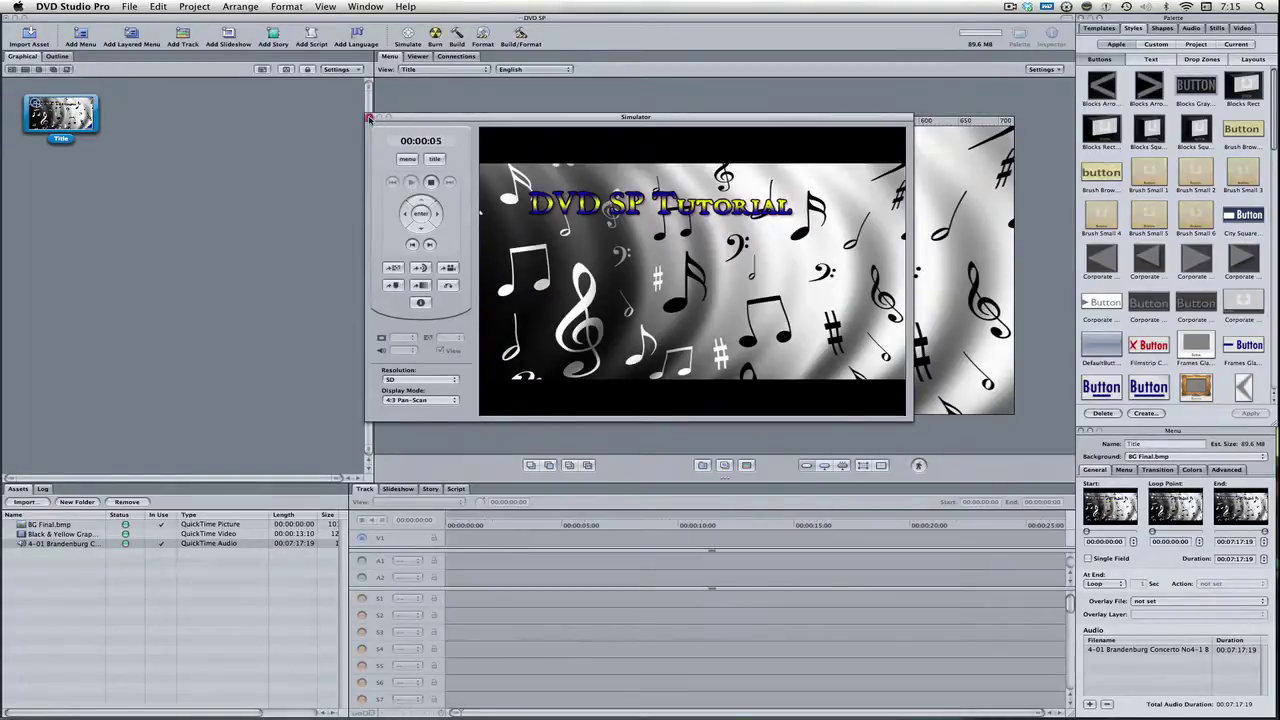
Step: Close the Simulator preview and deselect the menu to show the disc settings
click(369, 118)
click(289, 121)
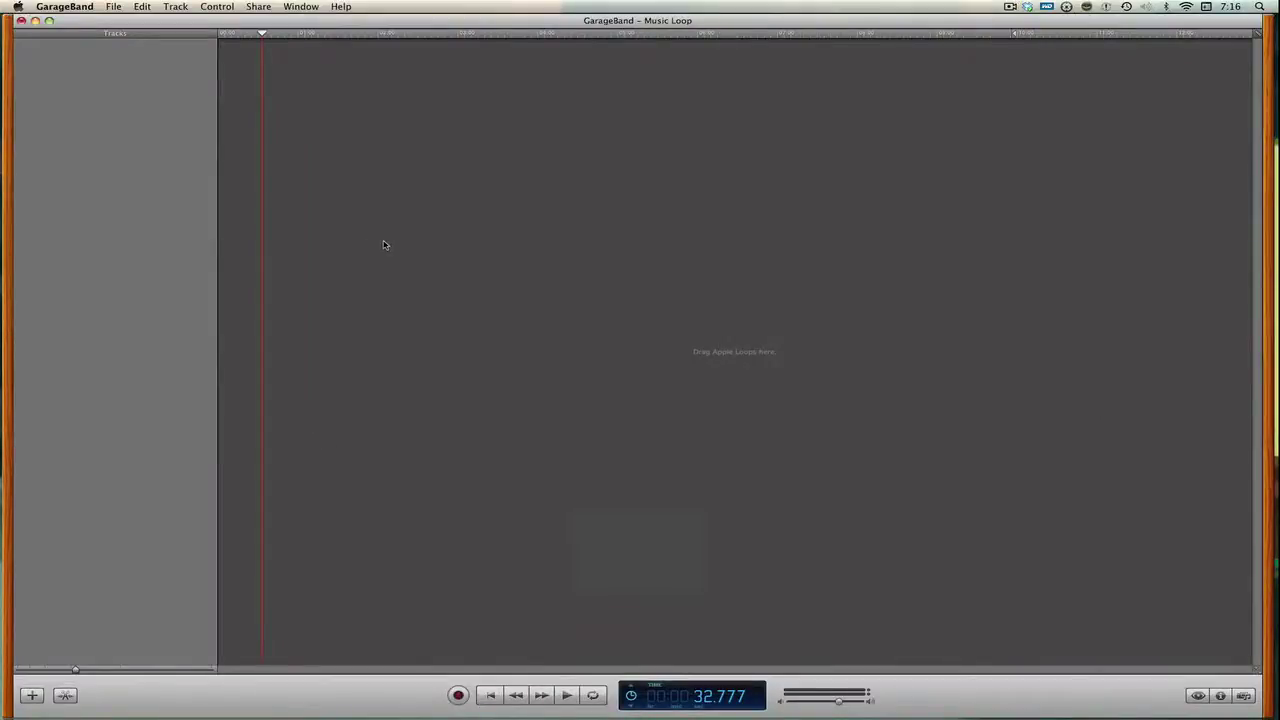
Step: Add the Brandenburg Concerto from iTunes as a new track starting at zero, playhead at beginning
mouse_move(834, 710)
click(1244, 695)
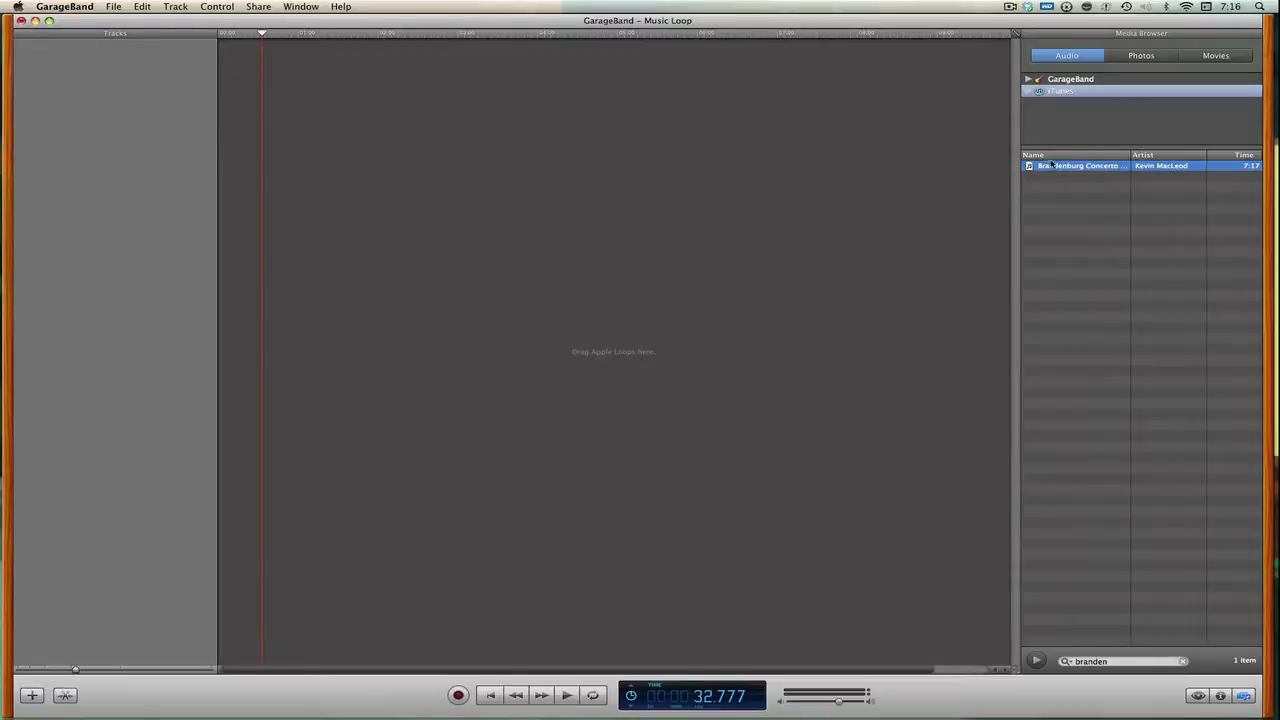
drag(1050, 166, 262, 117)
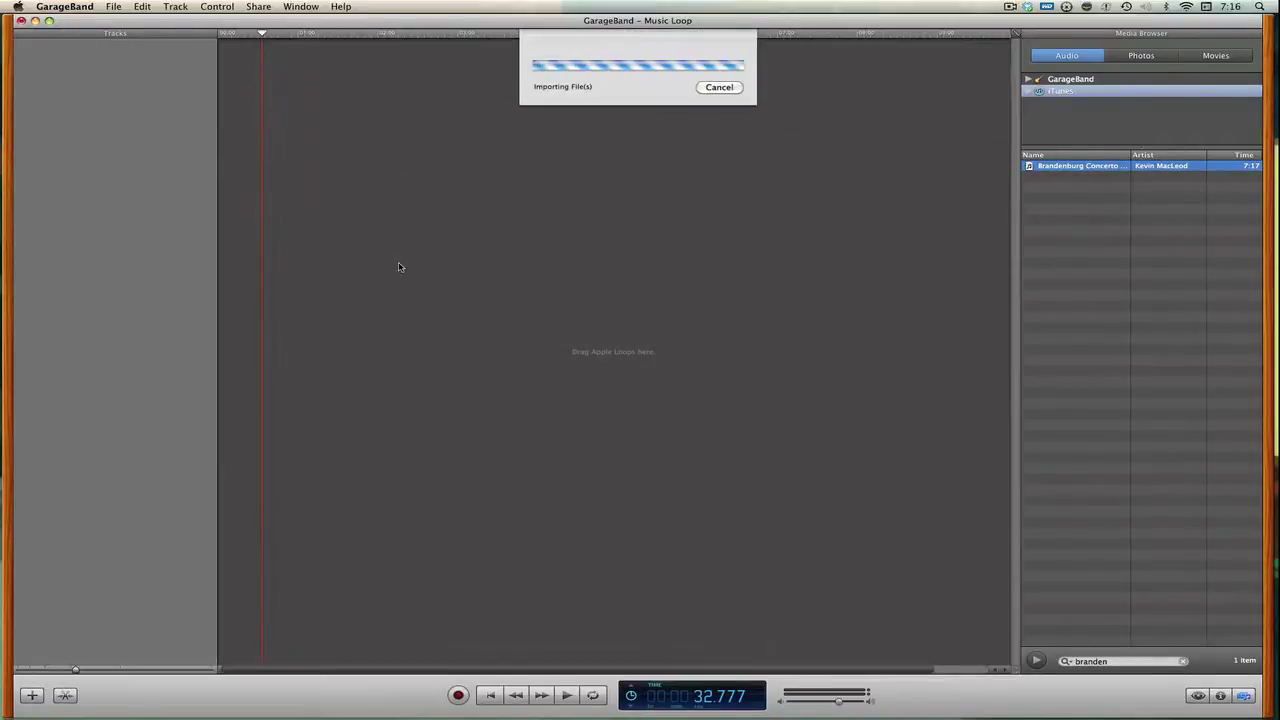
drag(288, 46, 244, 48)
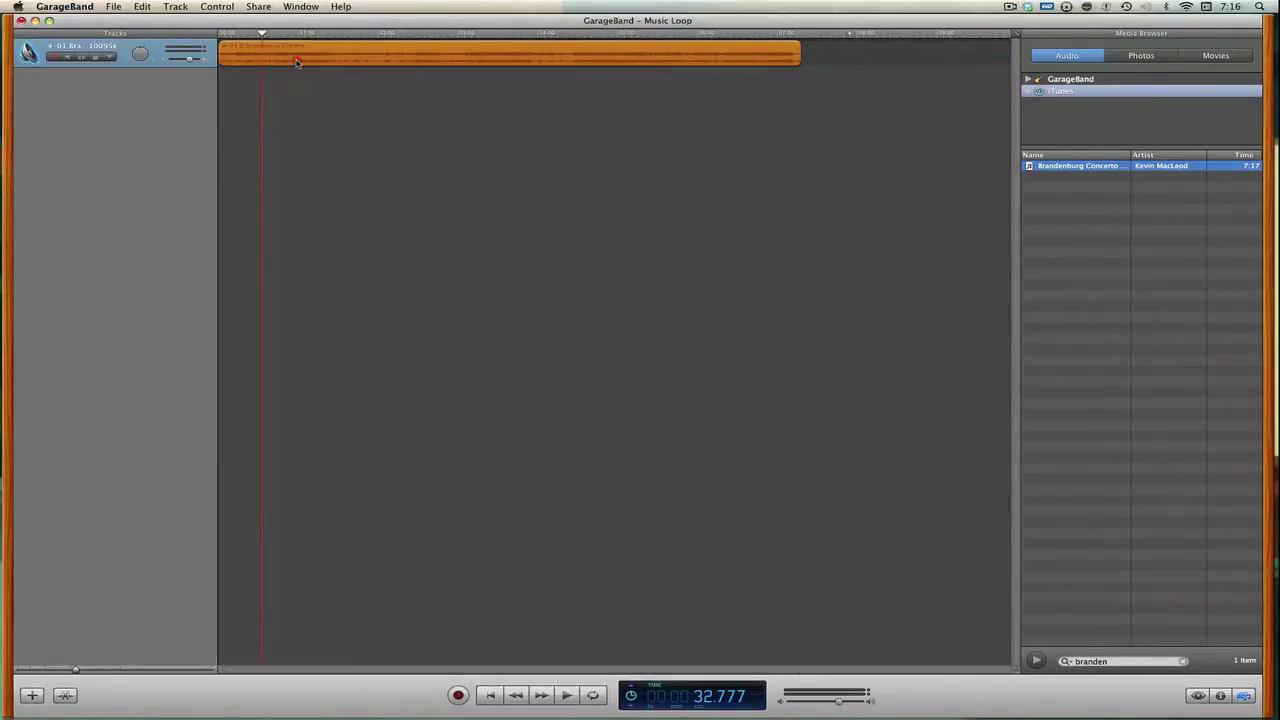
key(Return)
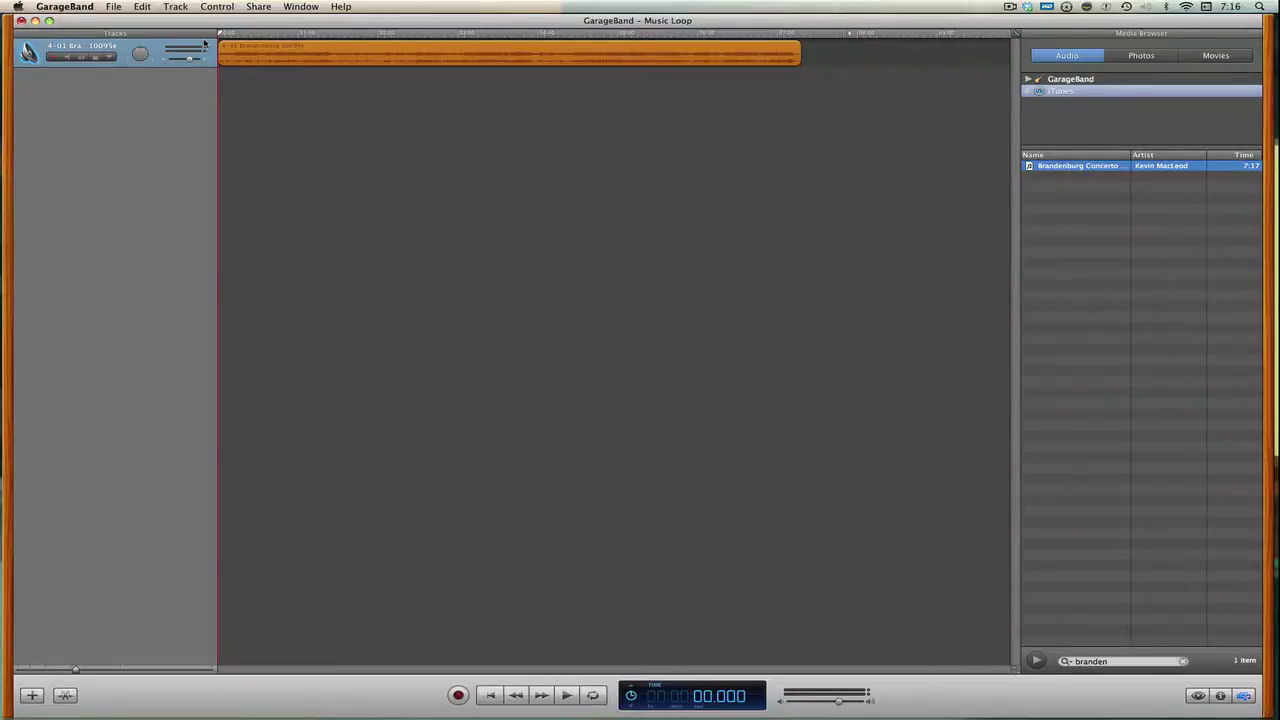
Step: Play the concerto from the start in Time display mode, stopping at 32.623 seconds
click(566, 695)
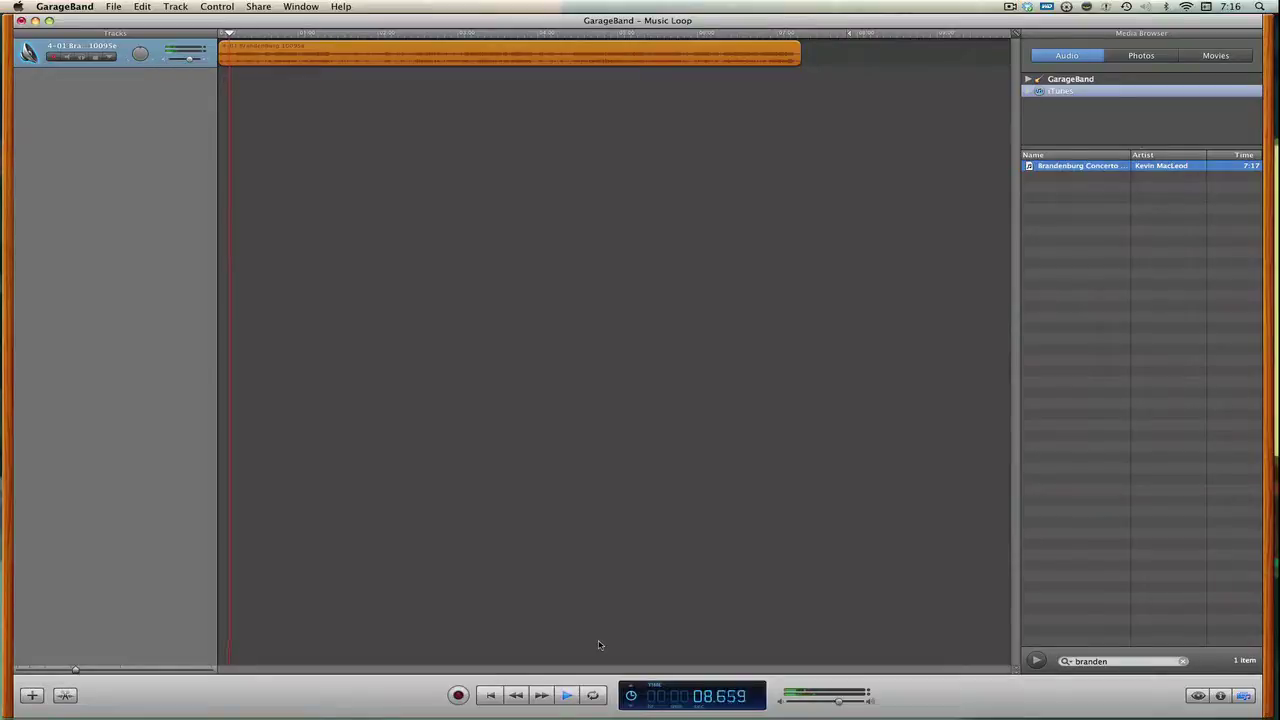
click(650, 701)
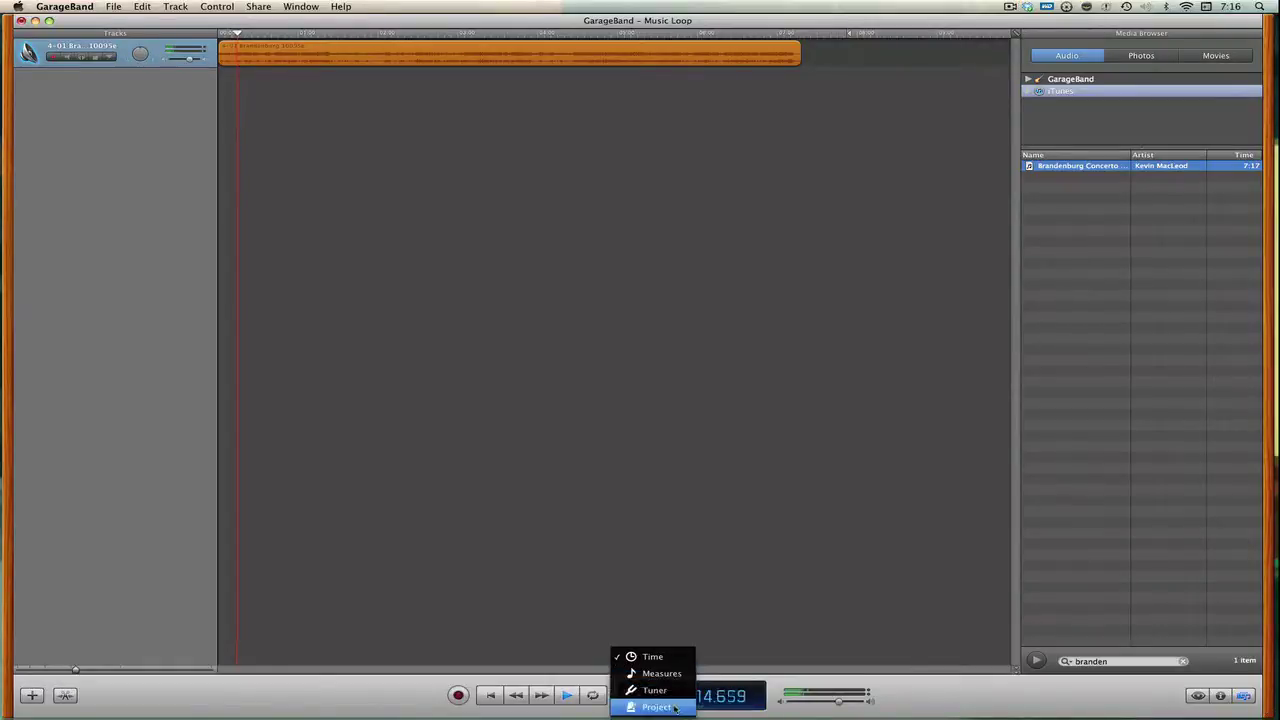
click(684, 655)
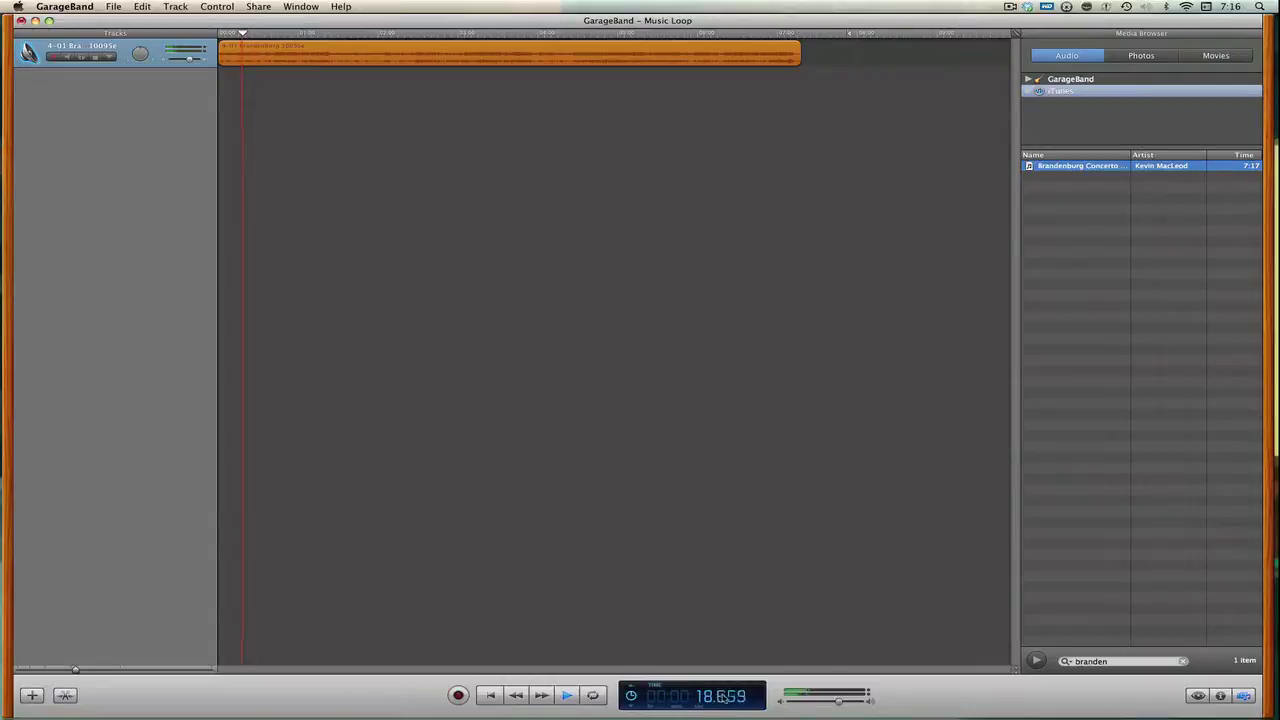
click(727, 526)
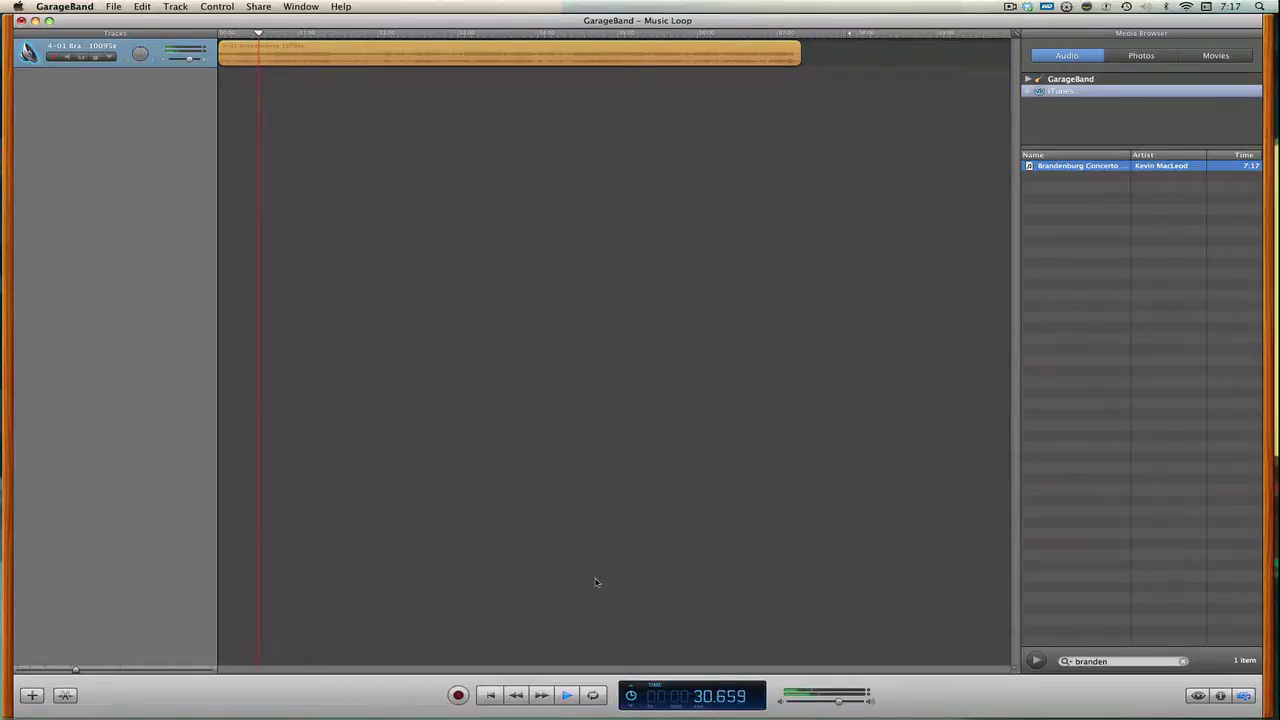
click(565, 697)
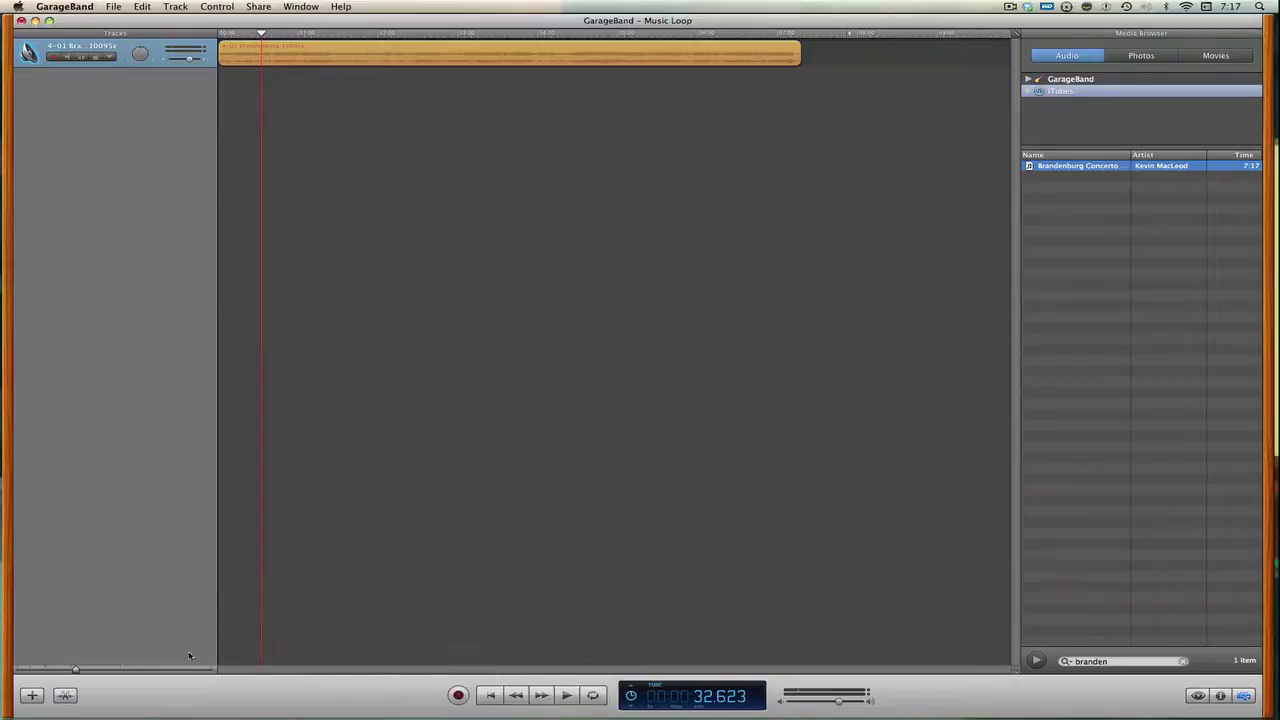
Step: Zoom into the region and replay from about 28.6 seconds to near 32 seconds
click(145, 670)
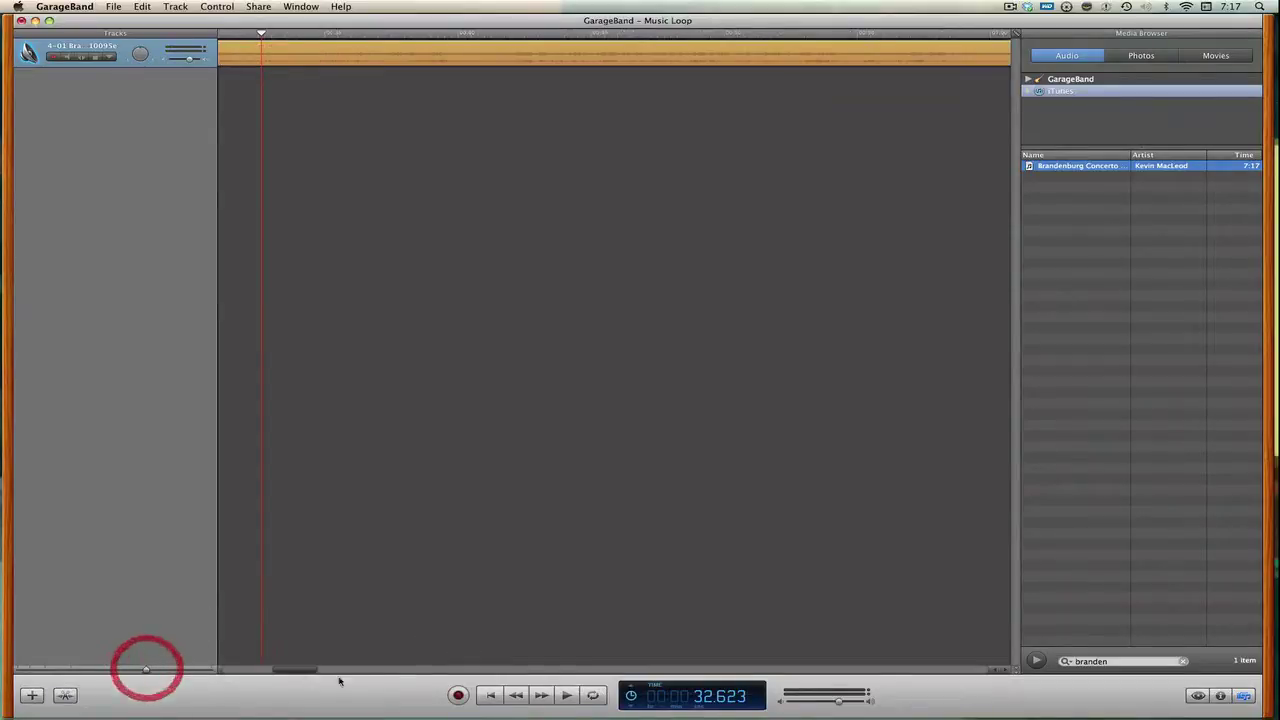
drag(306, 672, 297, 672)
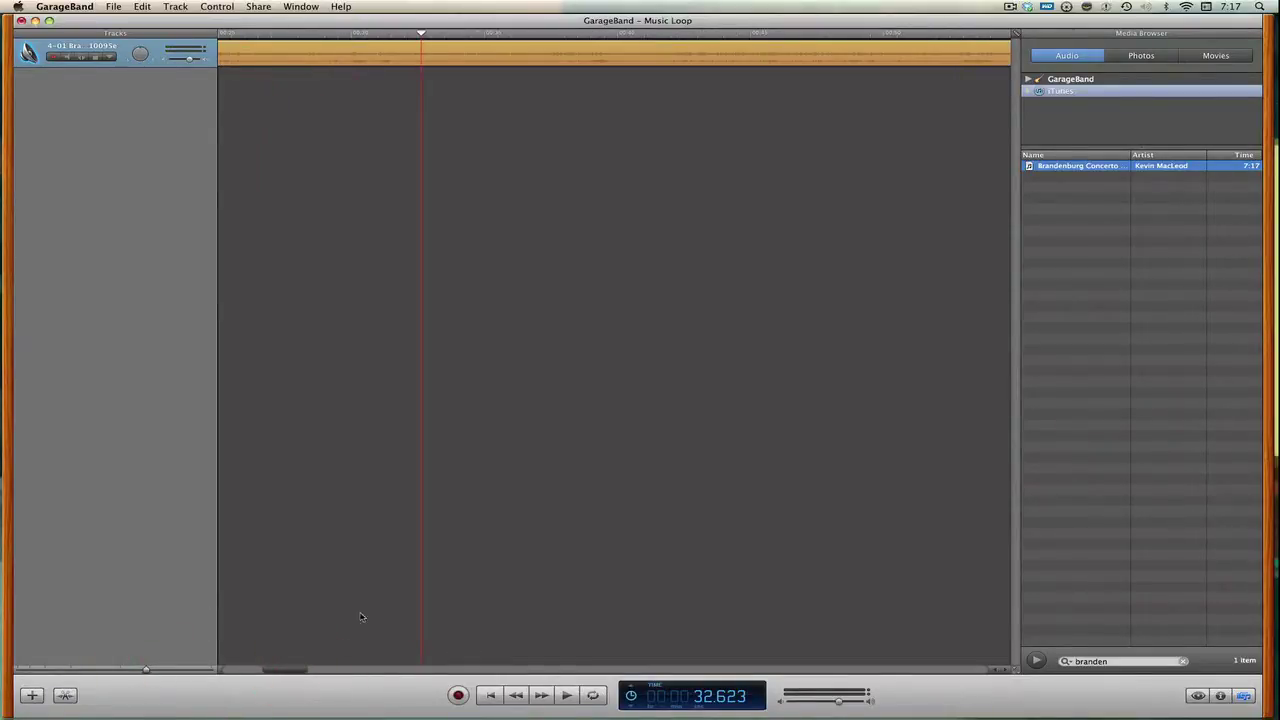
click(313, 34)
key(space)
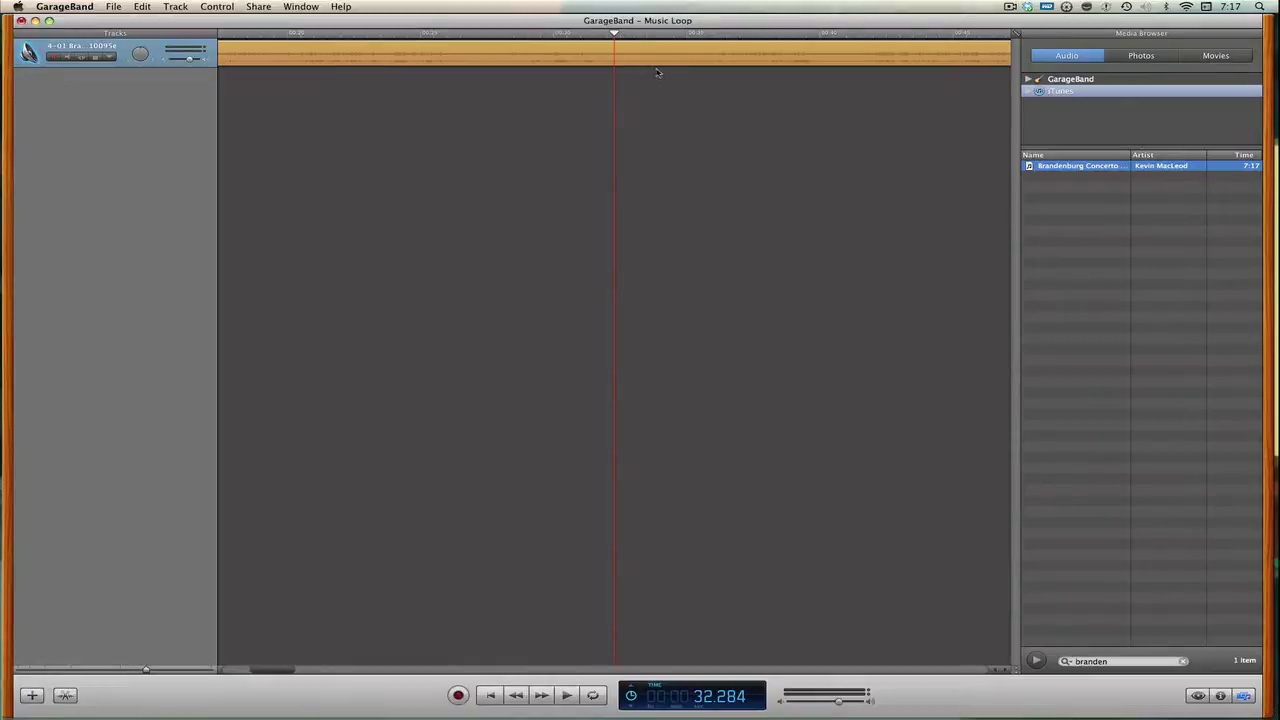
Step: Add a volume automation fade that drops the track's volume down at 32 seconds
key(a)
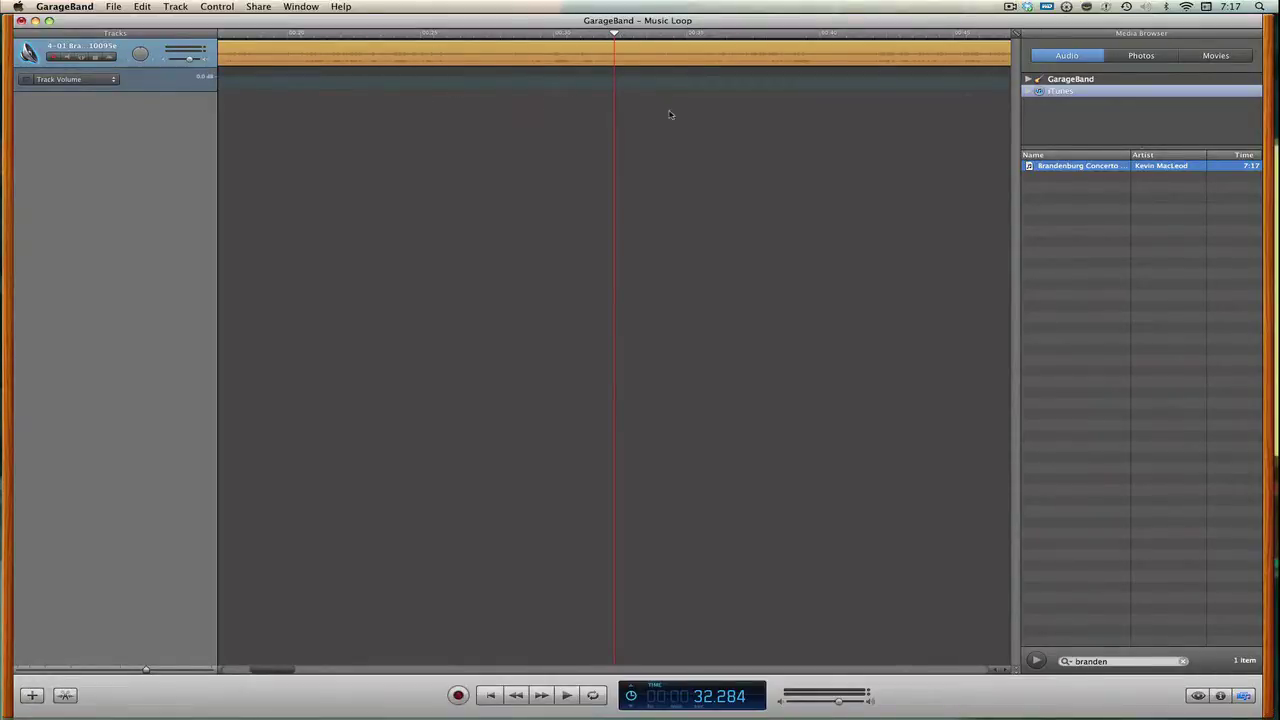
click(614, 78)
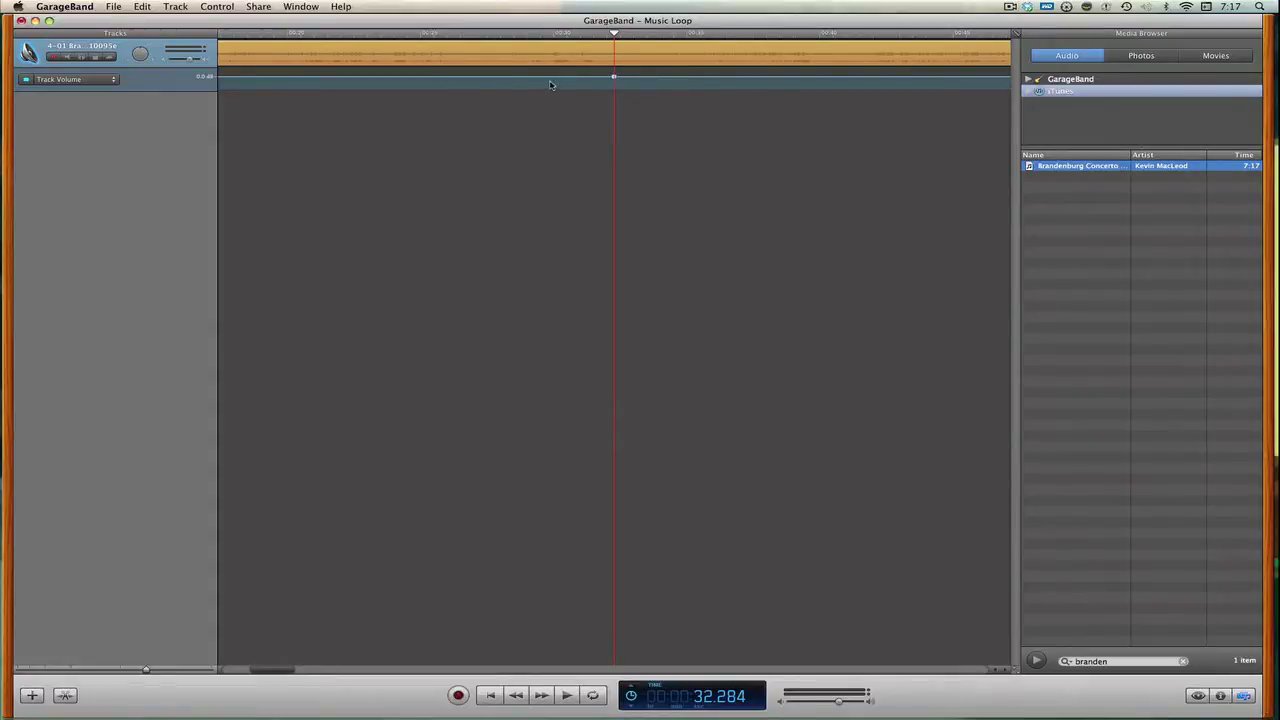
click(521, 78)
drag(614, 80, 616, 100)
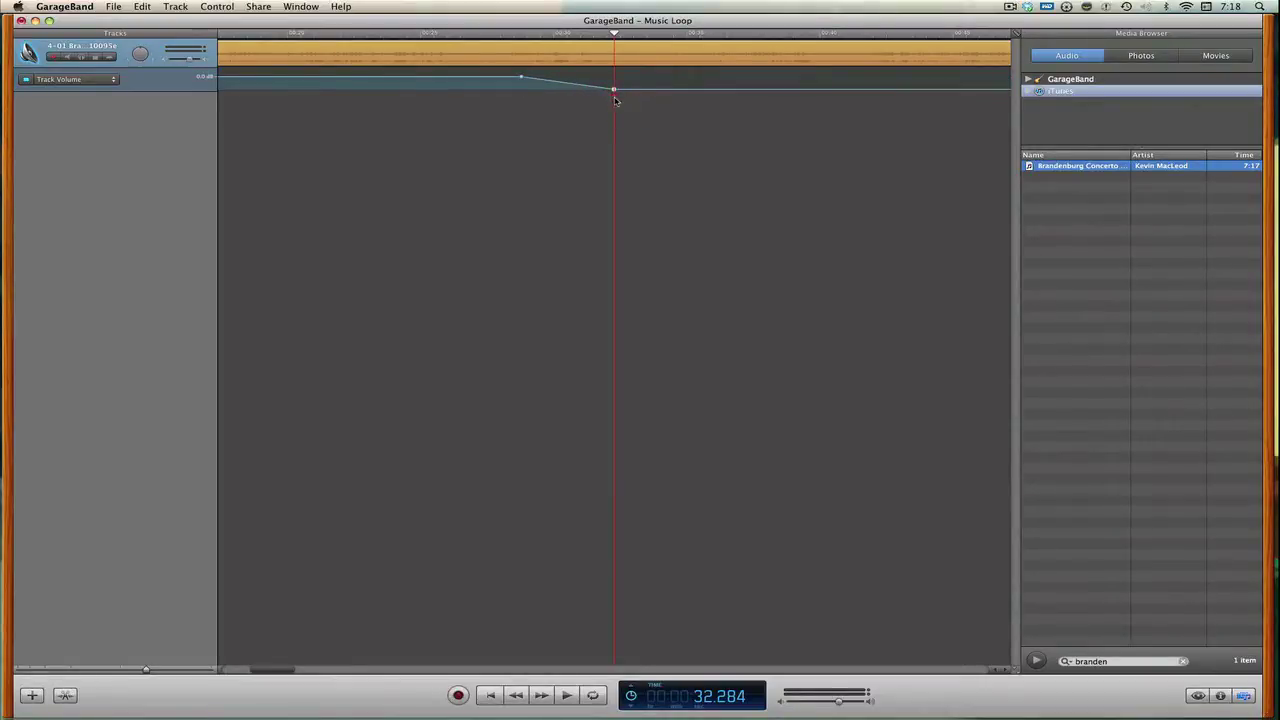
Step: Replay the faded ending from about 26.9 seconds, then zoom out to the whole region
click(469, 33)
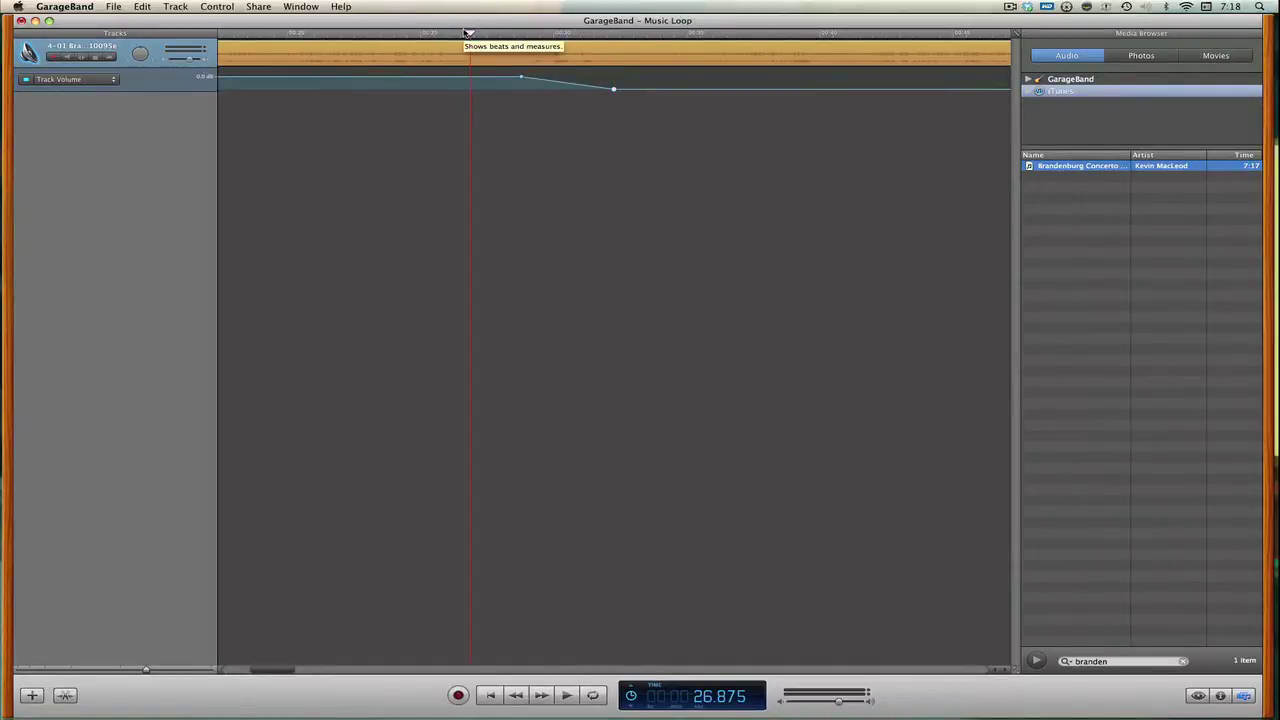
key(space)
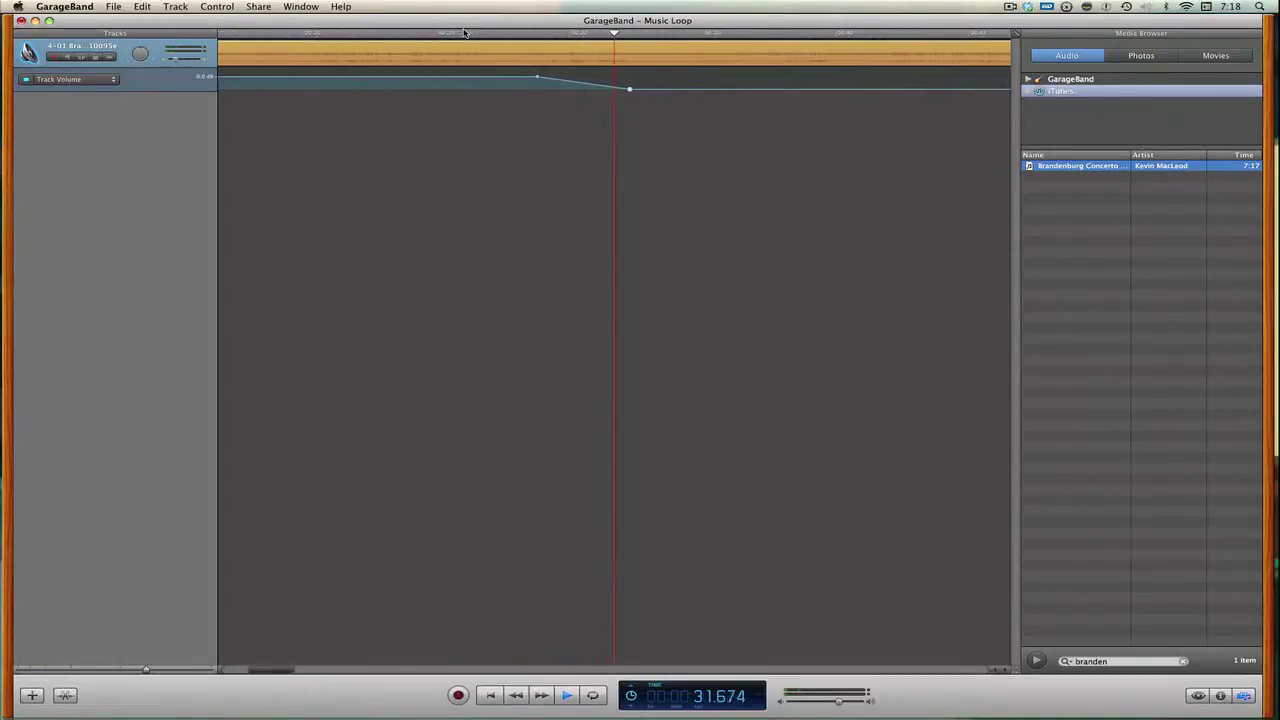
key(space)
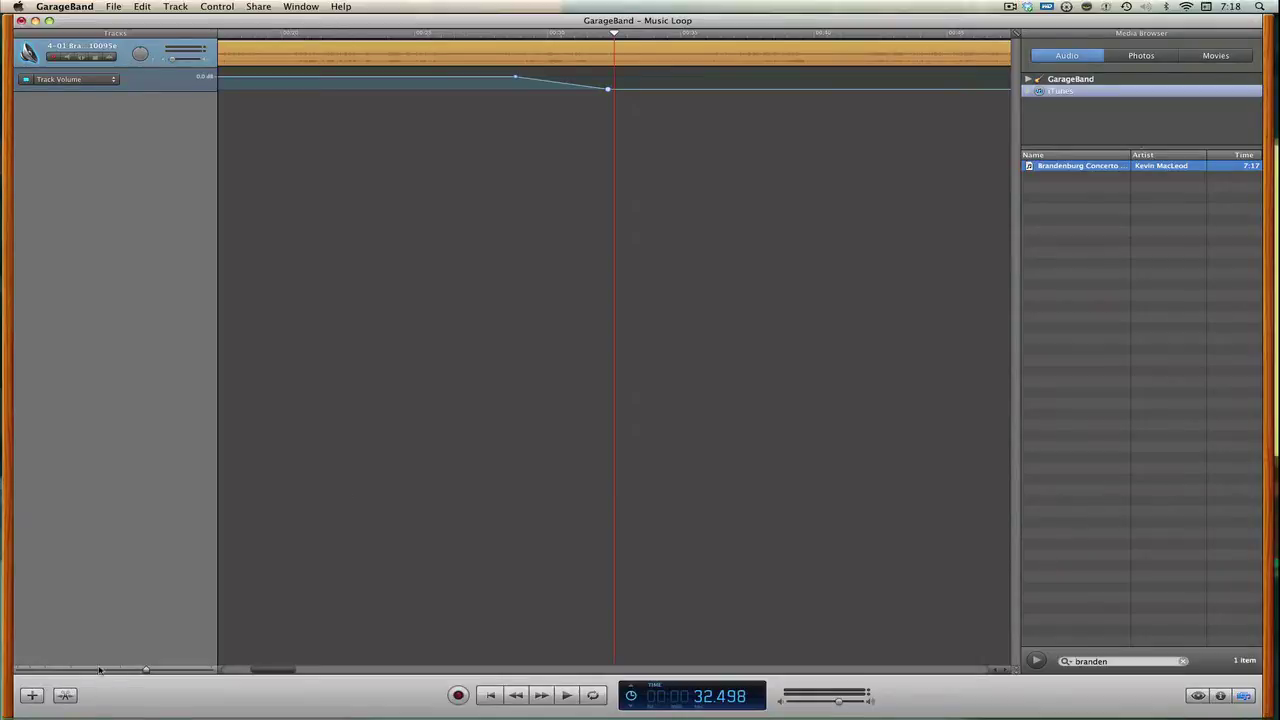
drag(99, 670, 66, 671)
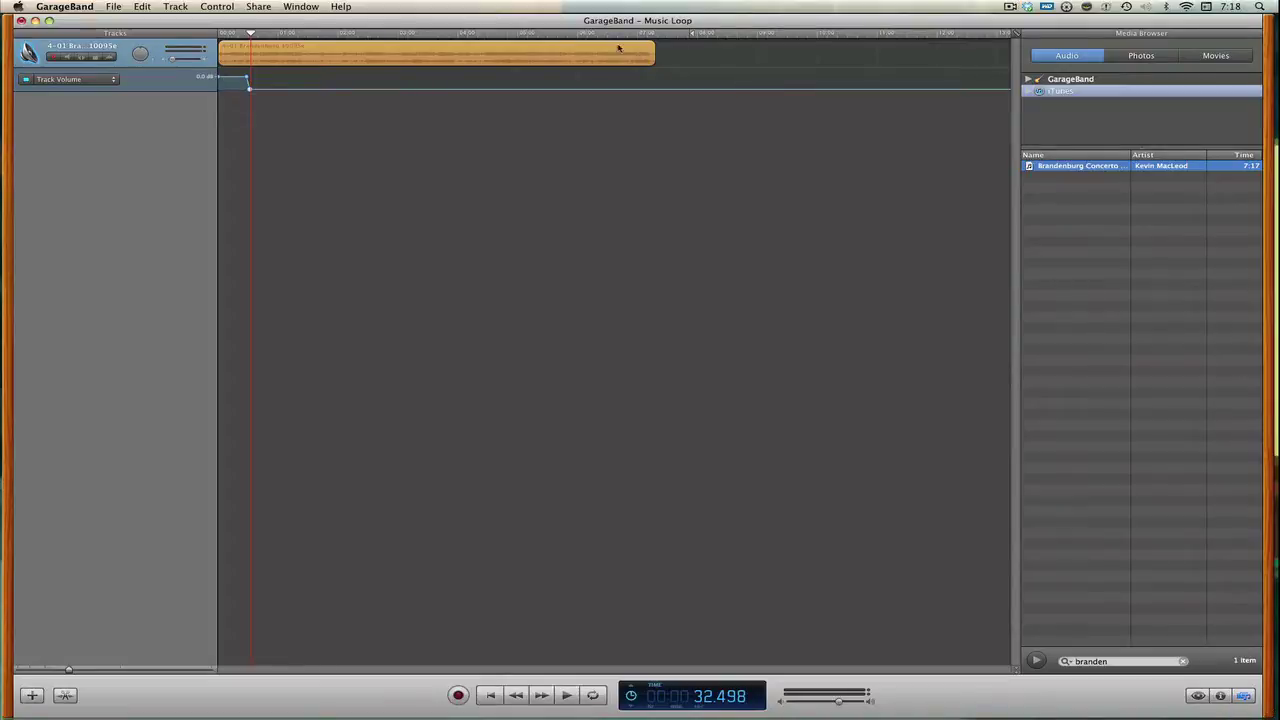
Step: Move the end-of-song marker to the fade's end, replay the ending, and open Share
mouse_move(690, 34)
mouse_down()
mouse_move(672, 104)
mouse_move(288, 120)
mouse_move(251, 100)
mouse_up()
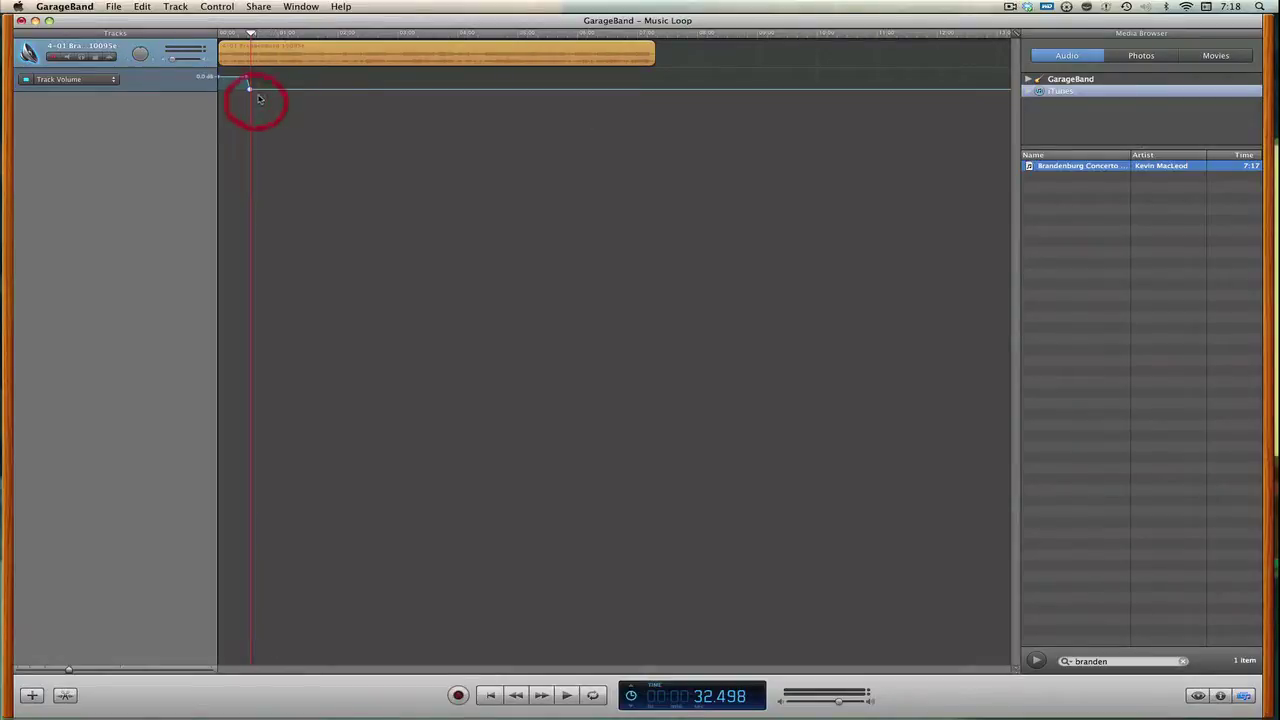
click(149, 672)
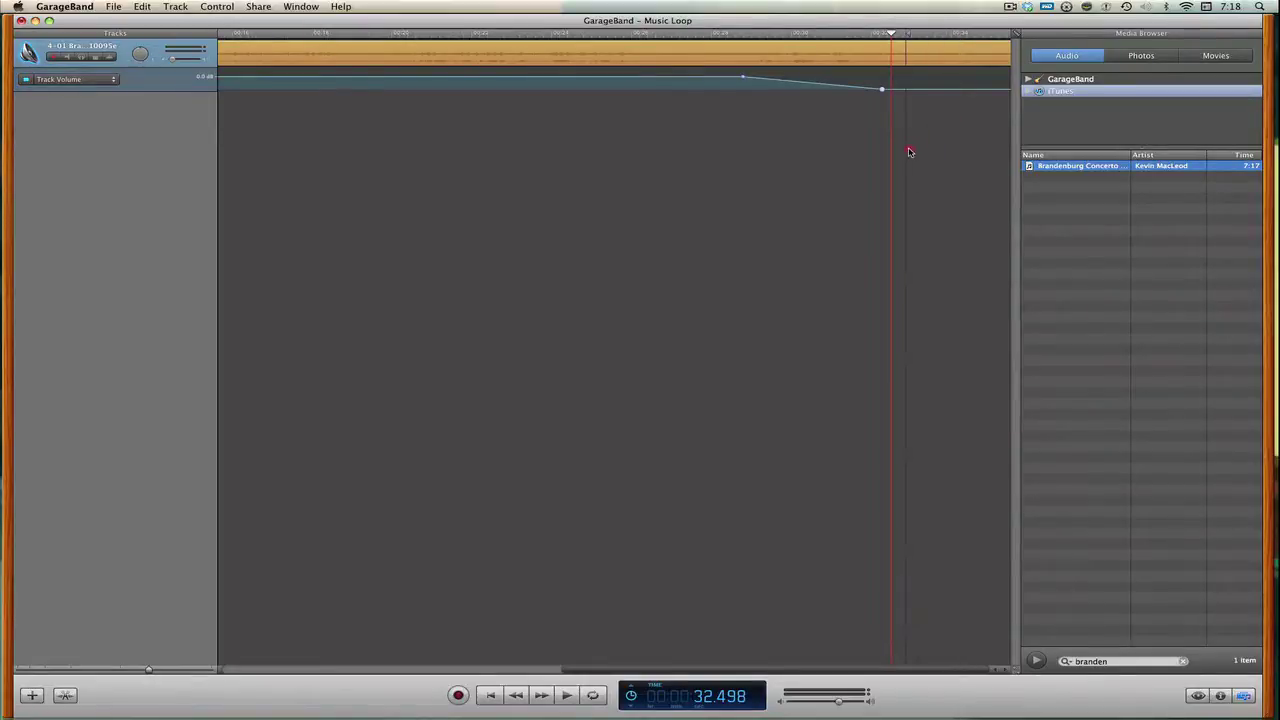
drag(893, 155, 889, 155)
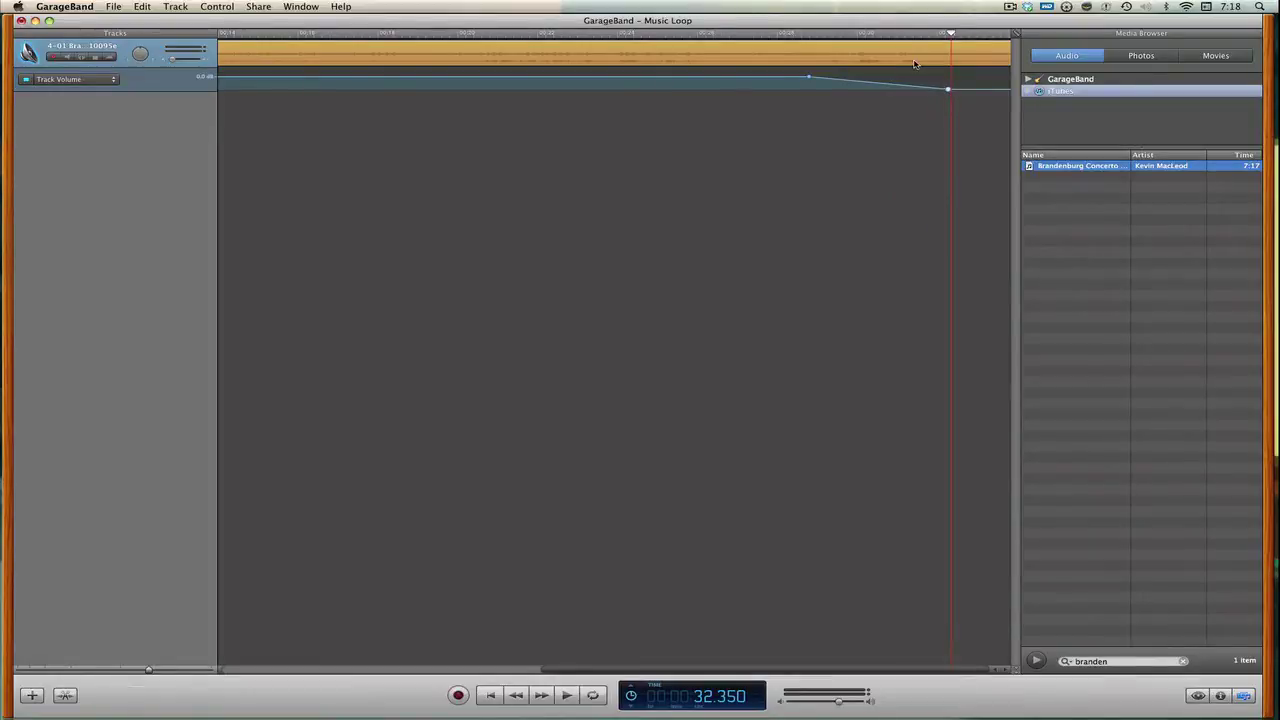
click(792, 34)
key(space)
click(265, 6)
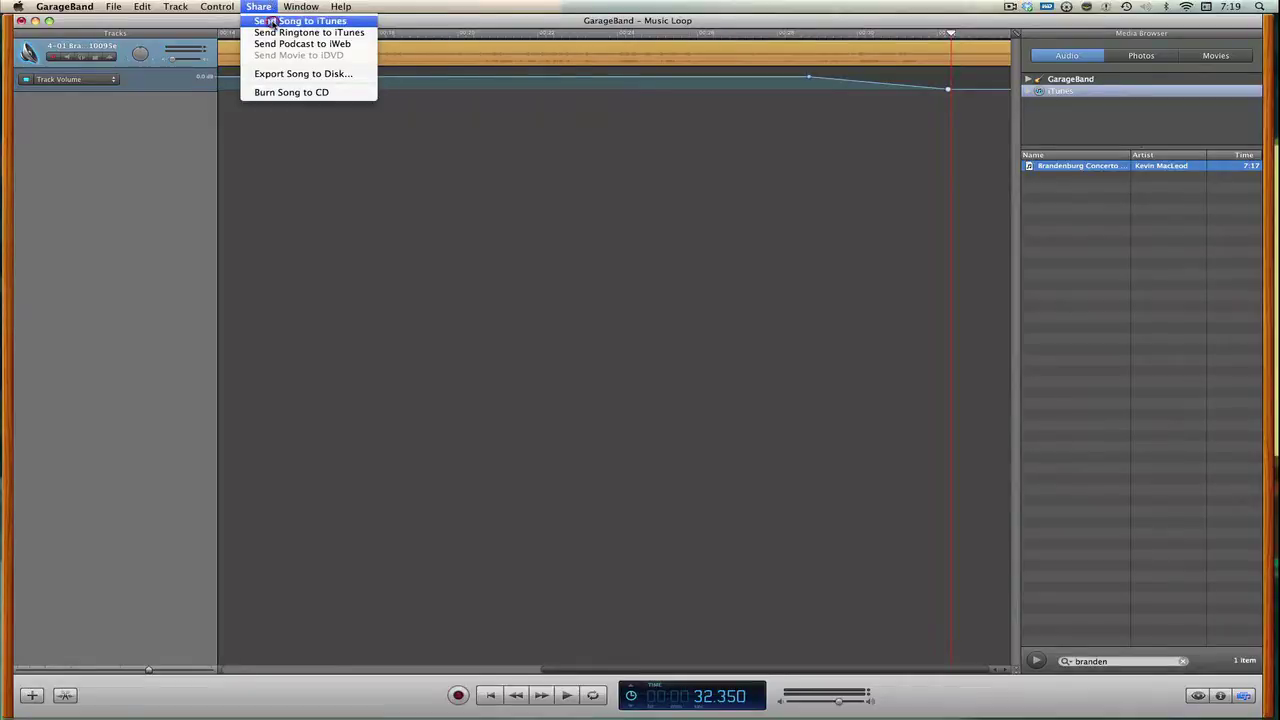
Step: Send the song to the iTunes playlist 'Video' as Higher Quality AAC
click(271, 21)
click(619, 74)
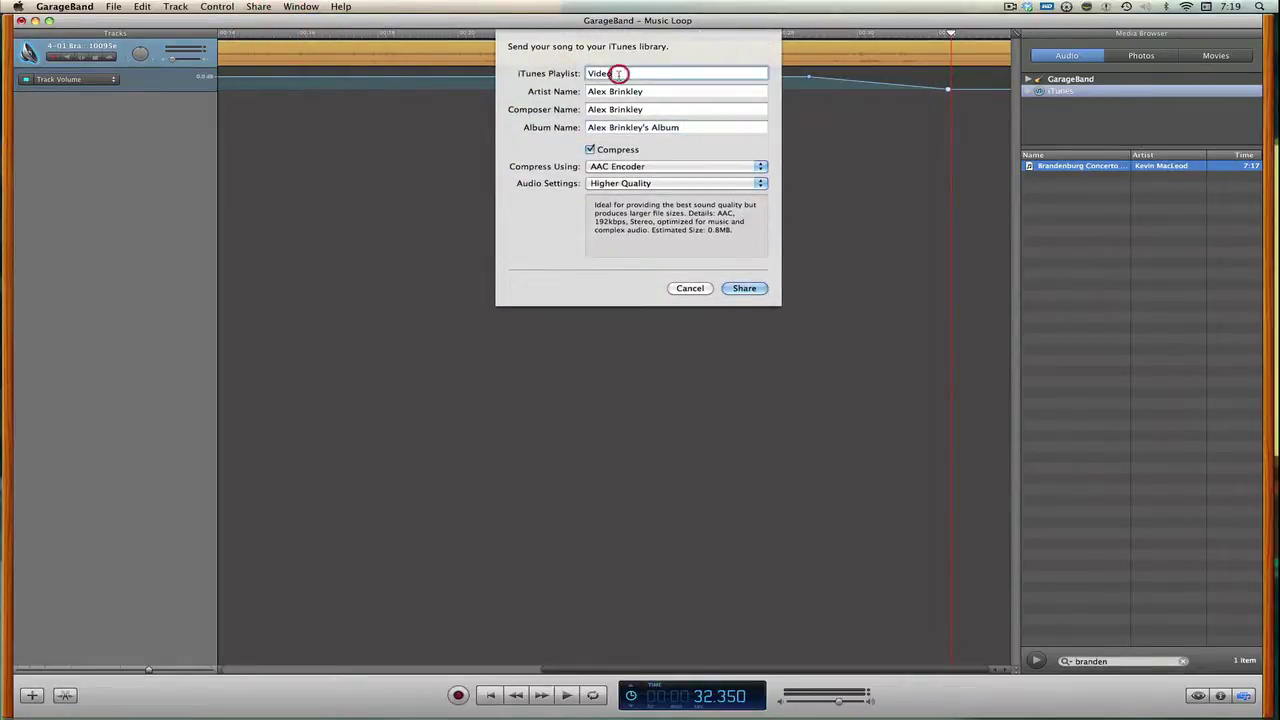
key(BackSpace)
key(BackSpace)
text(Video)
key(Tab)
key(Tab)
key(Tab)
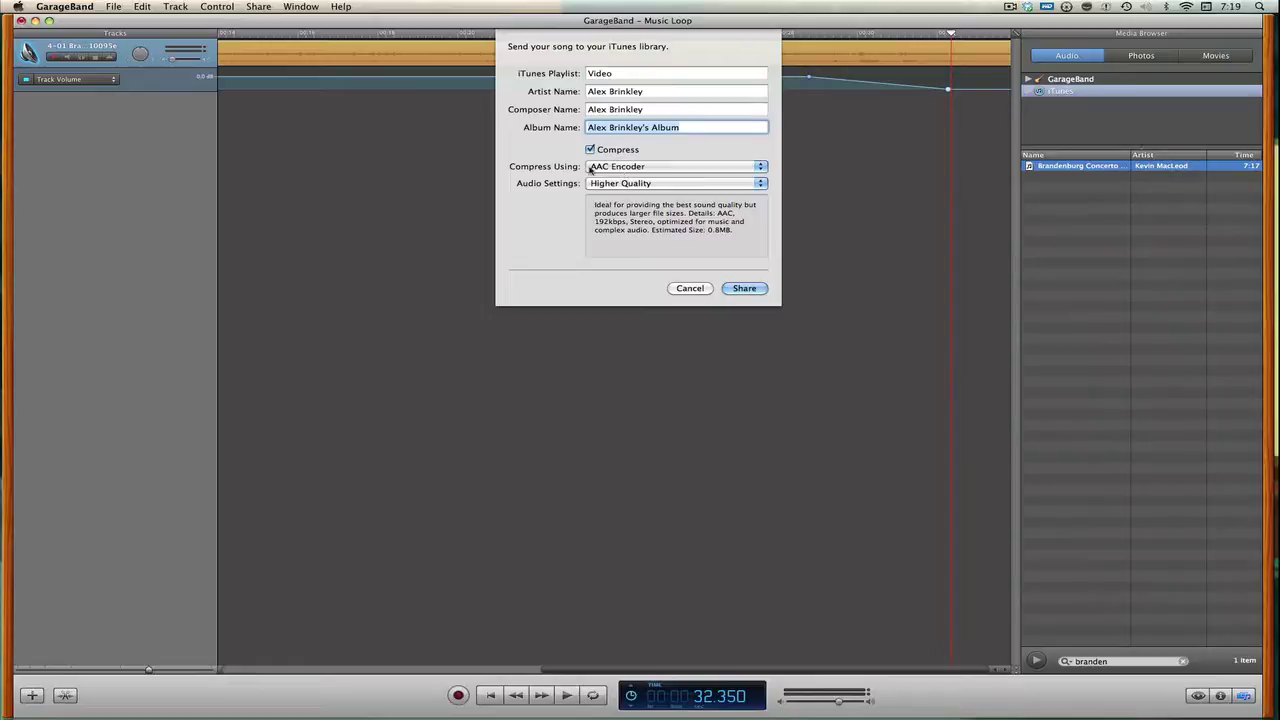
click(687, 184)
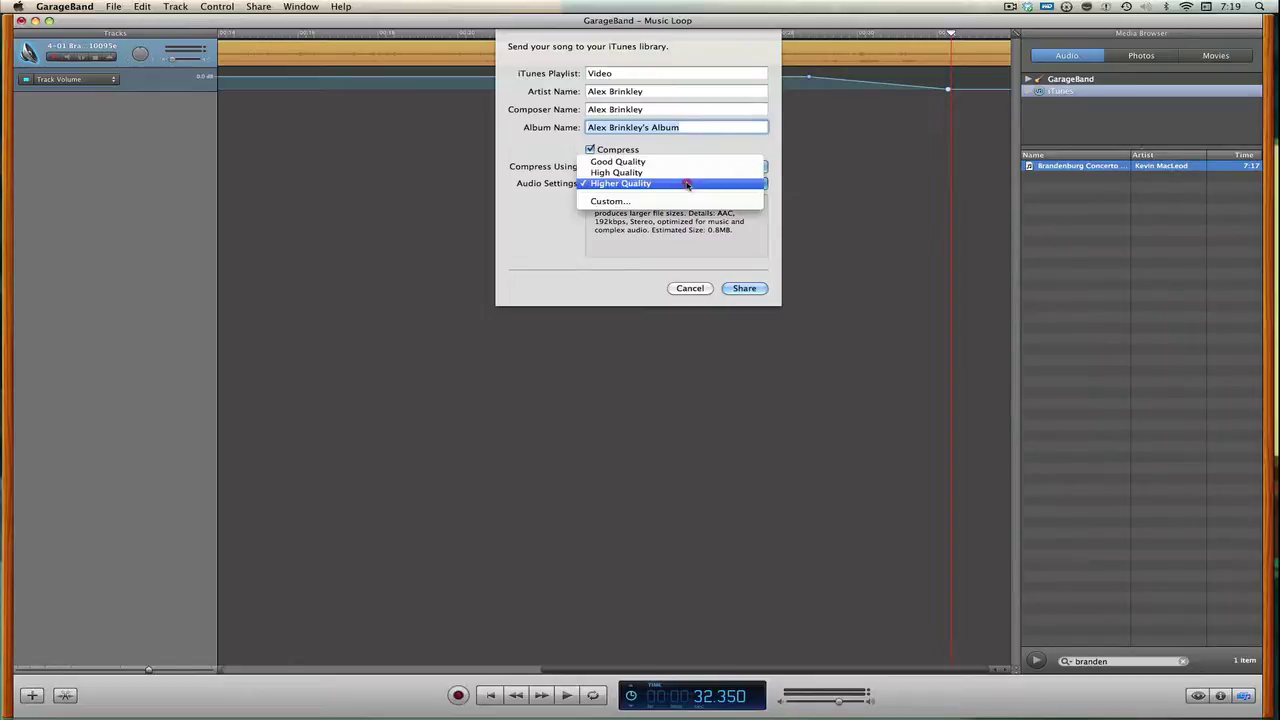
click(687, 184)
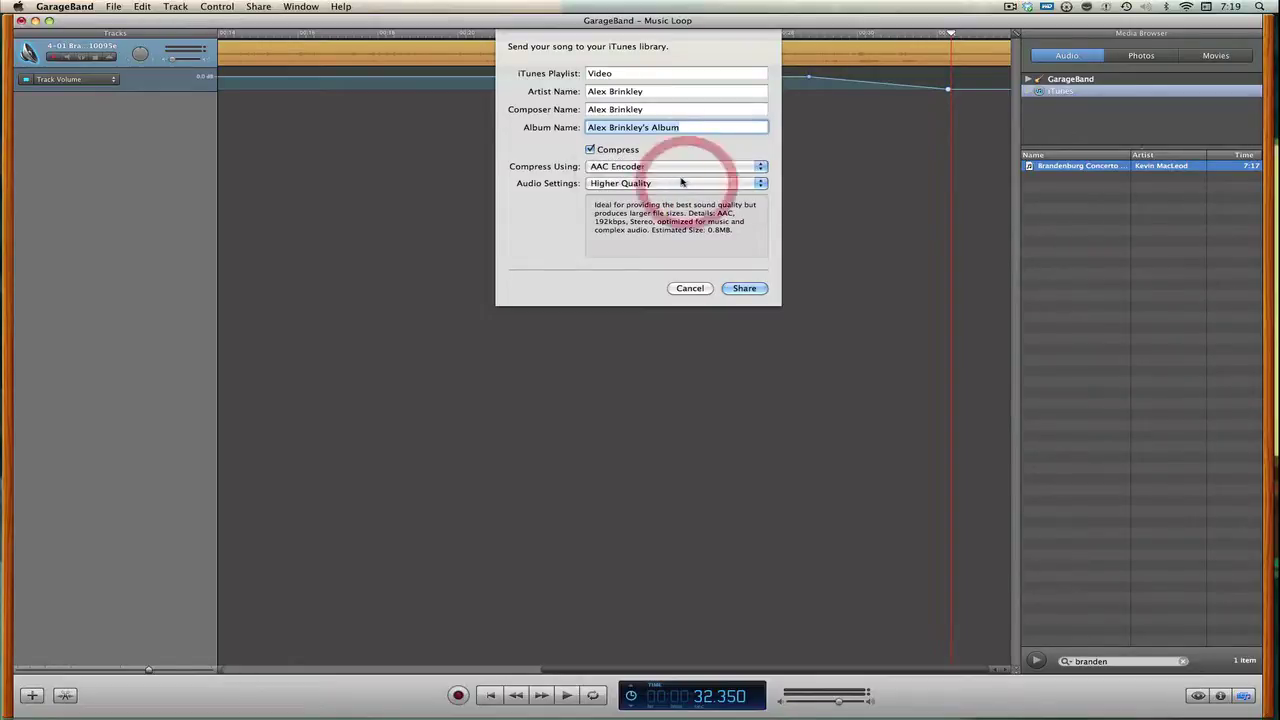
click(752, 289)
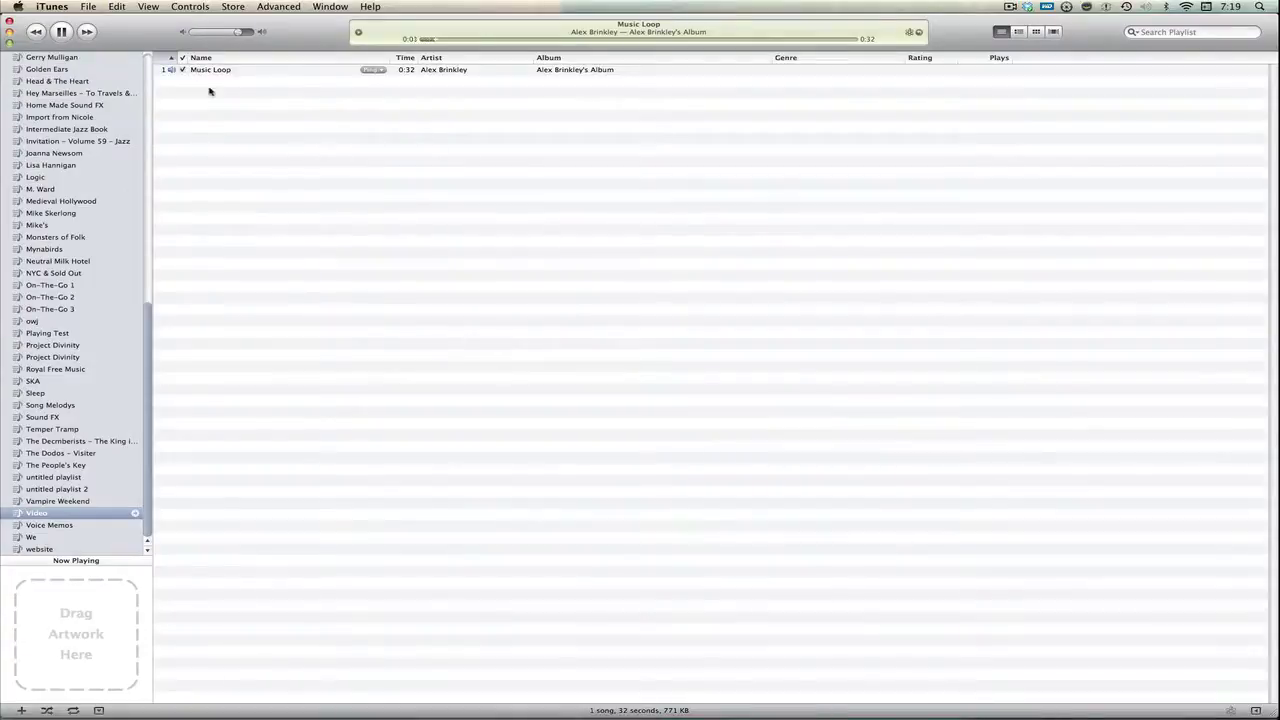
Step: Pause playback and reveal the Music Loop track's file, Music Loop.m4a, in Finder
click(63, 32)
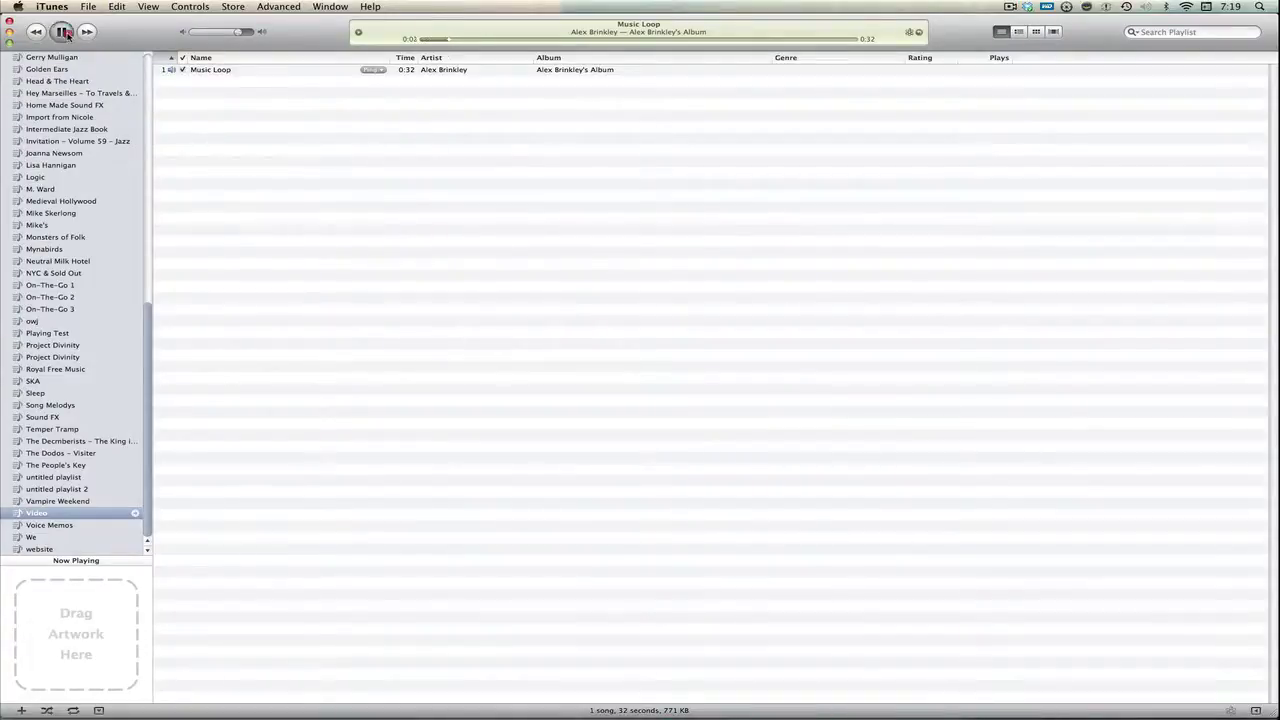
click(281, 71)
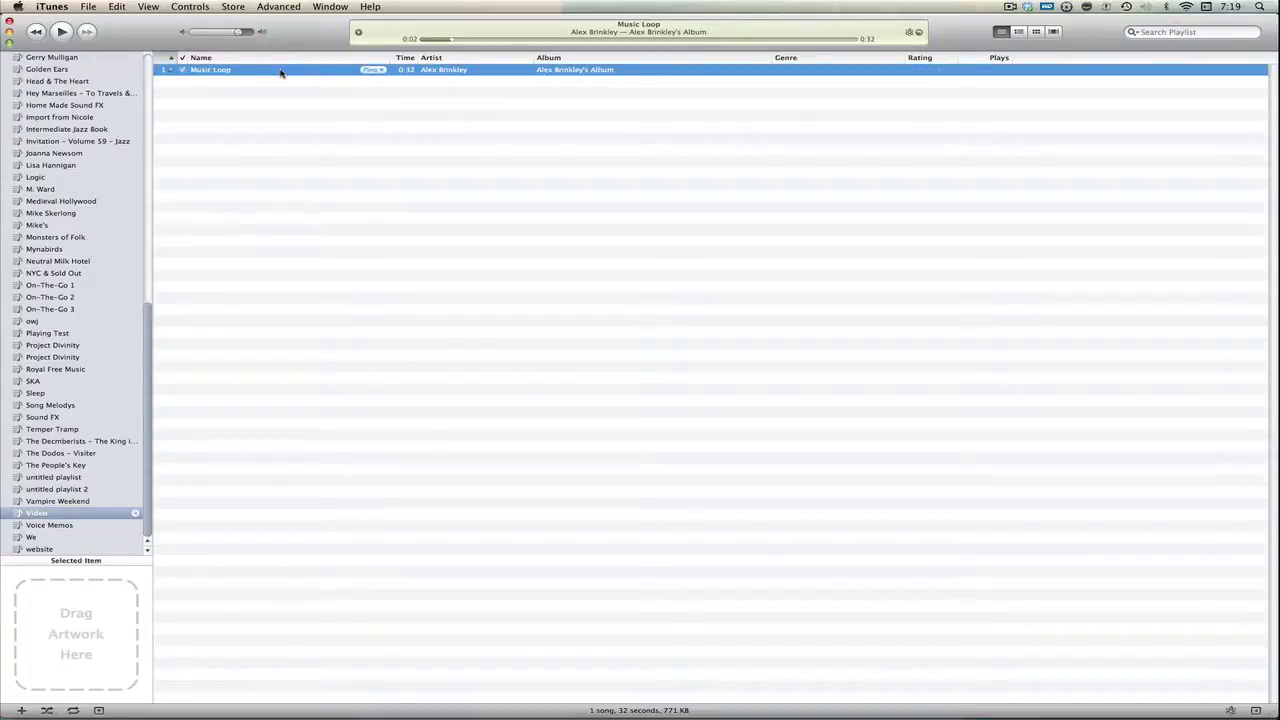
right_click(277, 74)
click(275, 74)
right_click(278, 70)
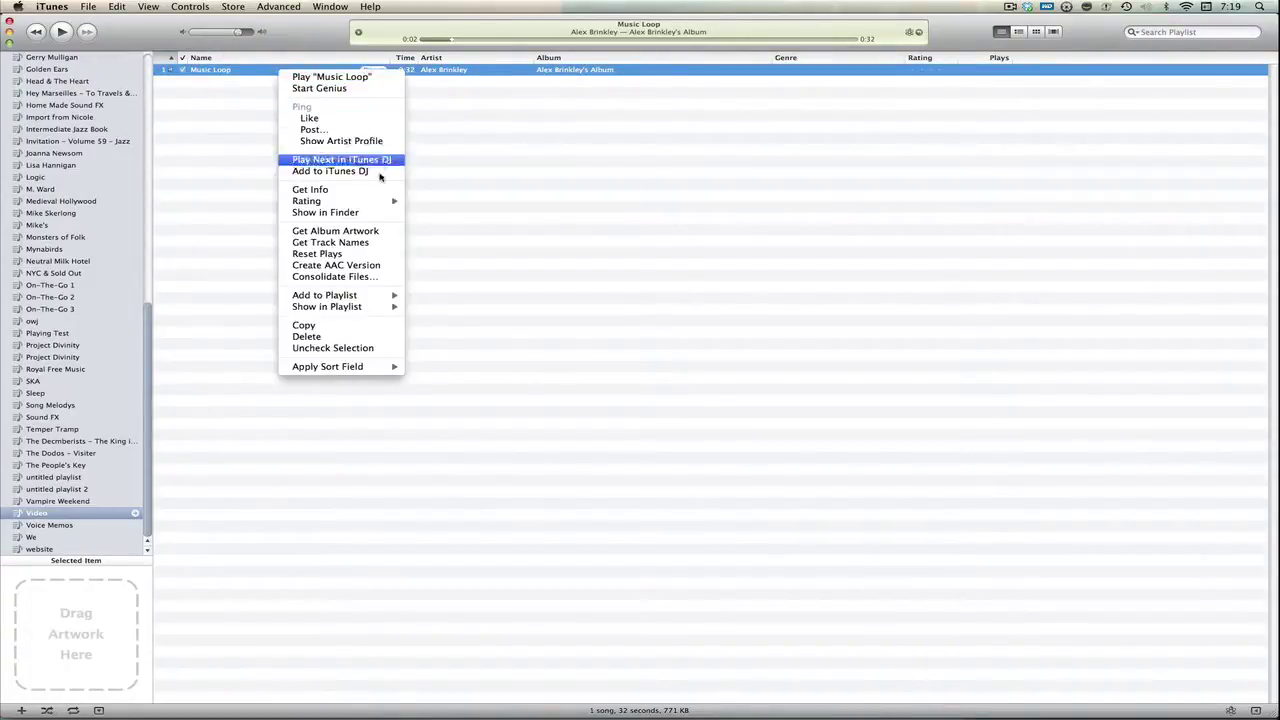
click(368, 212)
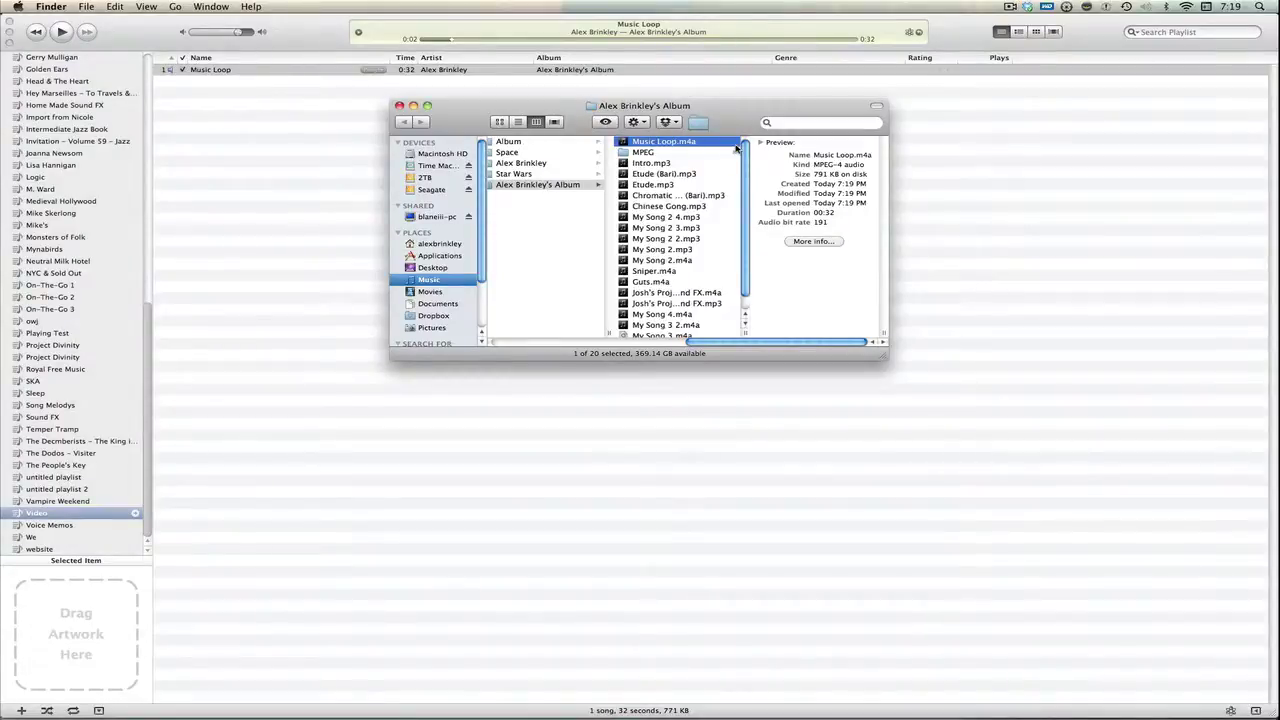
Step: Preview Music Loop.m4a in Quick Look, then drag it from Finder into DVD Studio Pro's Assets
key(space)
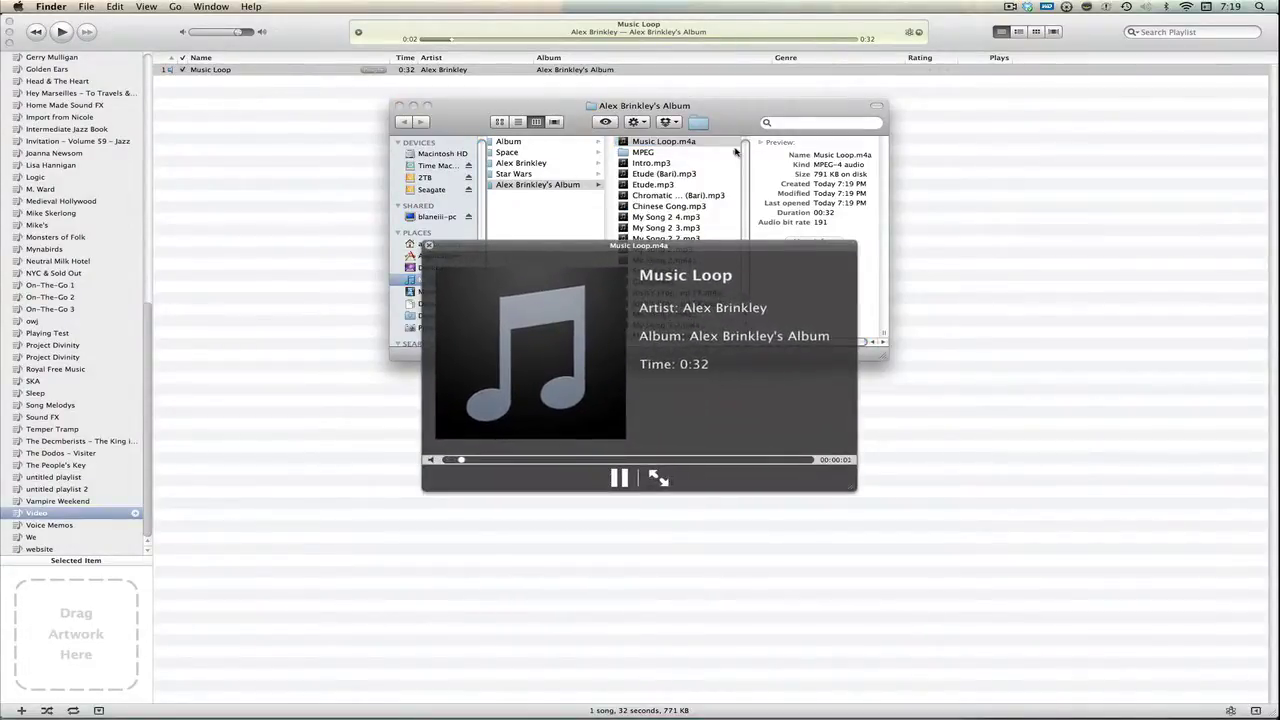
key(space)
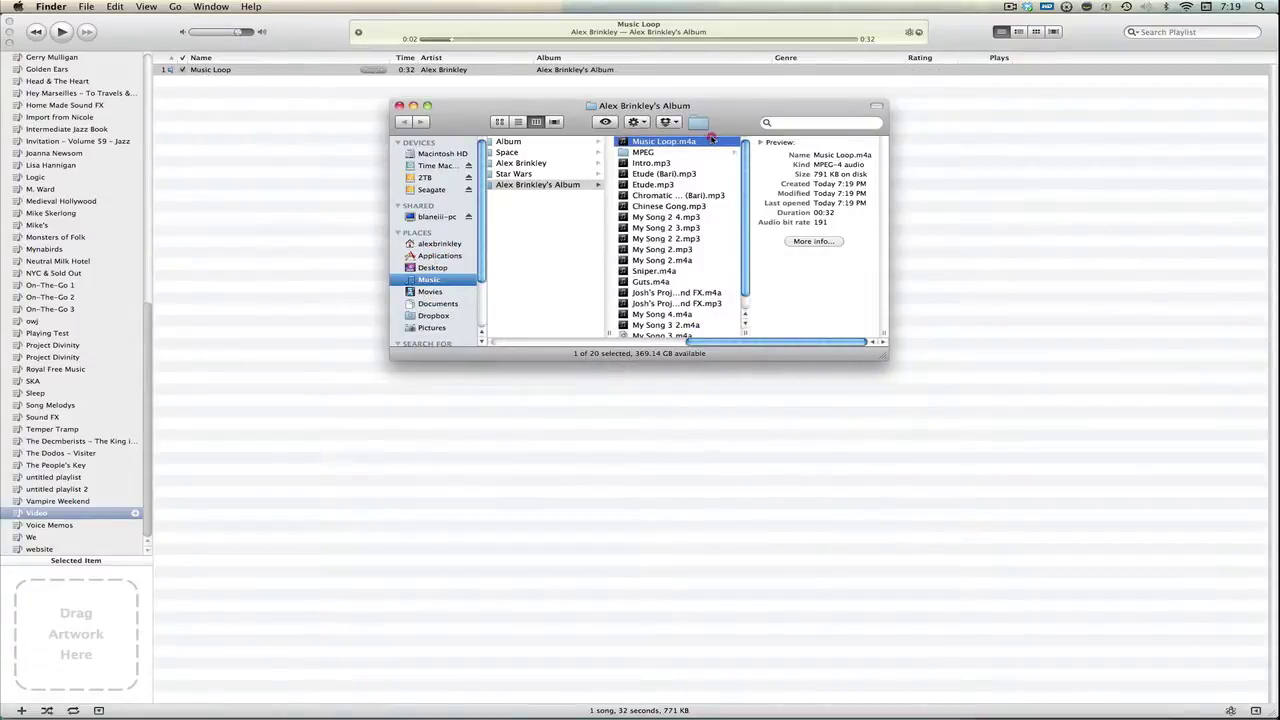
click(724, 170)
key(ctrl+Right)
drag(724, 167, 194, 609)
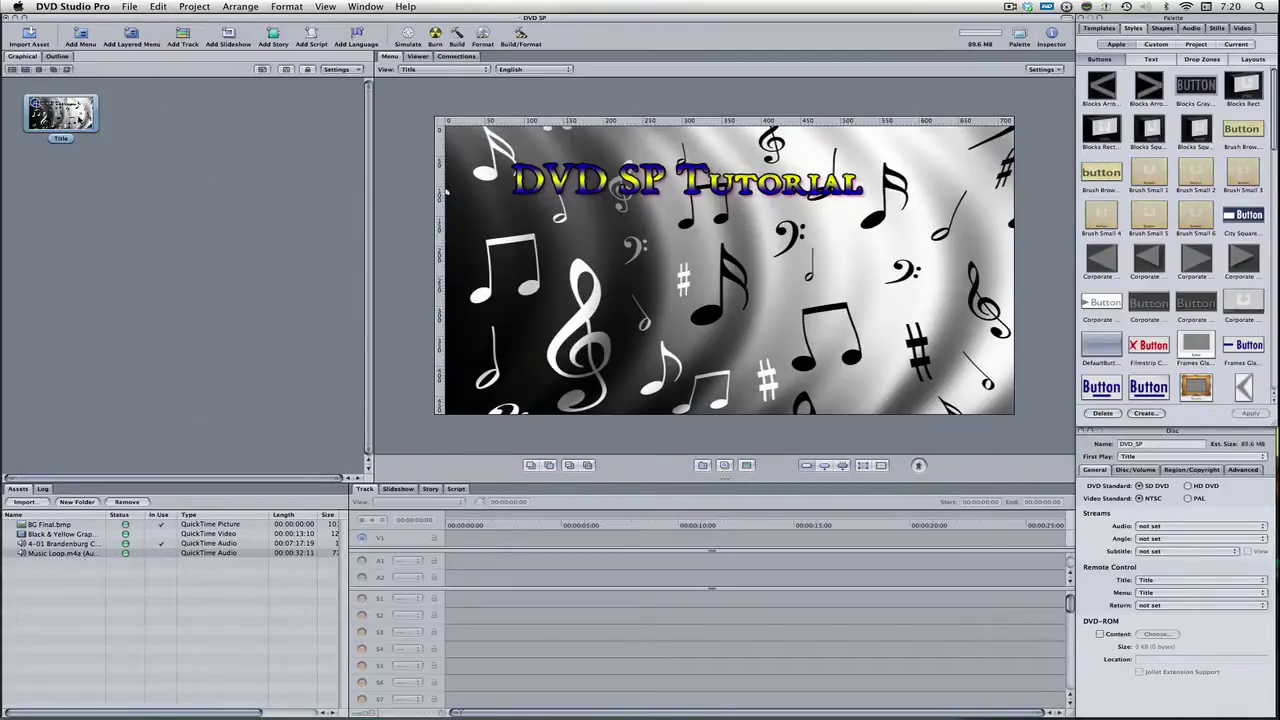
Step: Replace the Title menu's Brandenburg Concerto audio with Music Loop.m4a from Assets
click(76, 118)
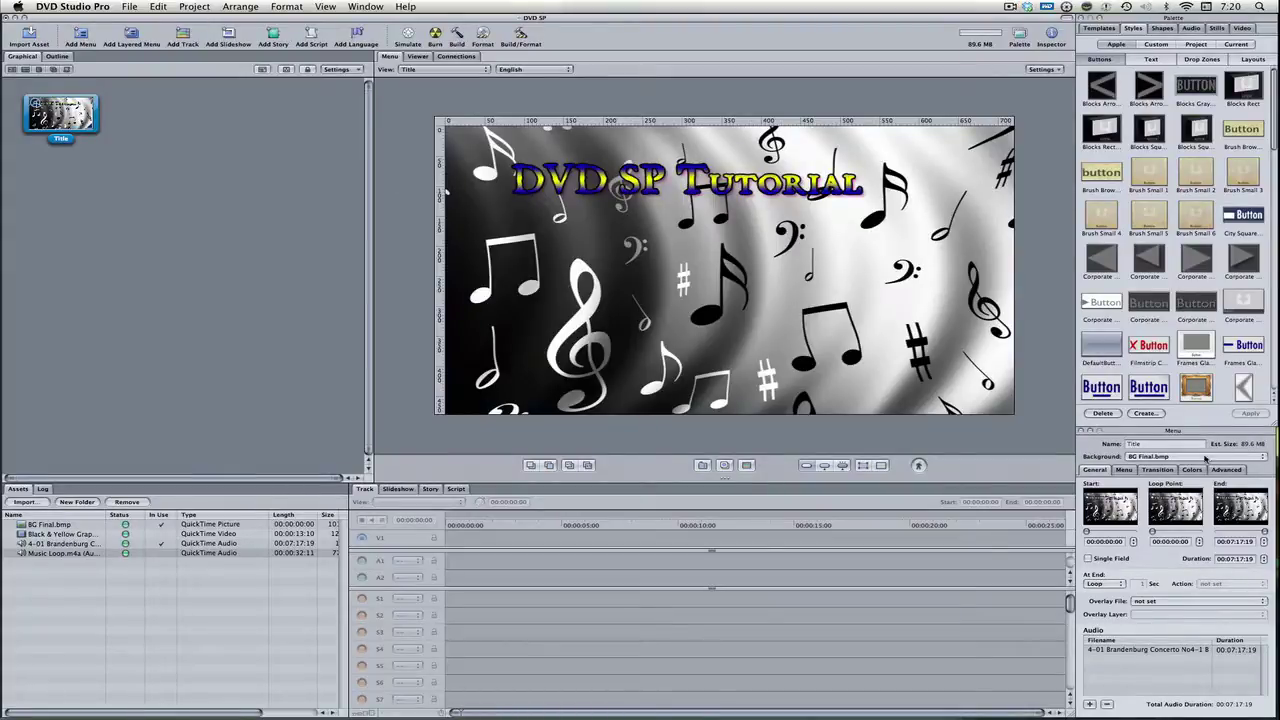
click(1137, 650)
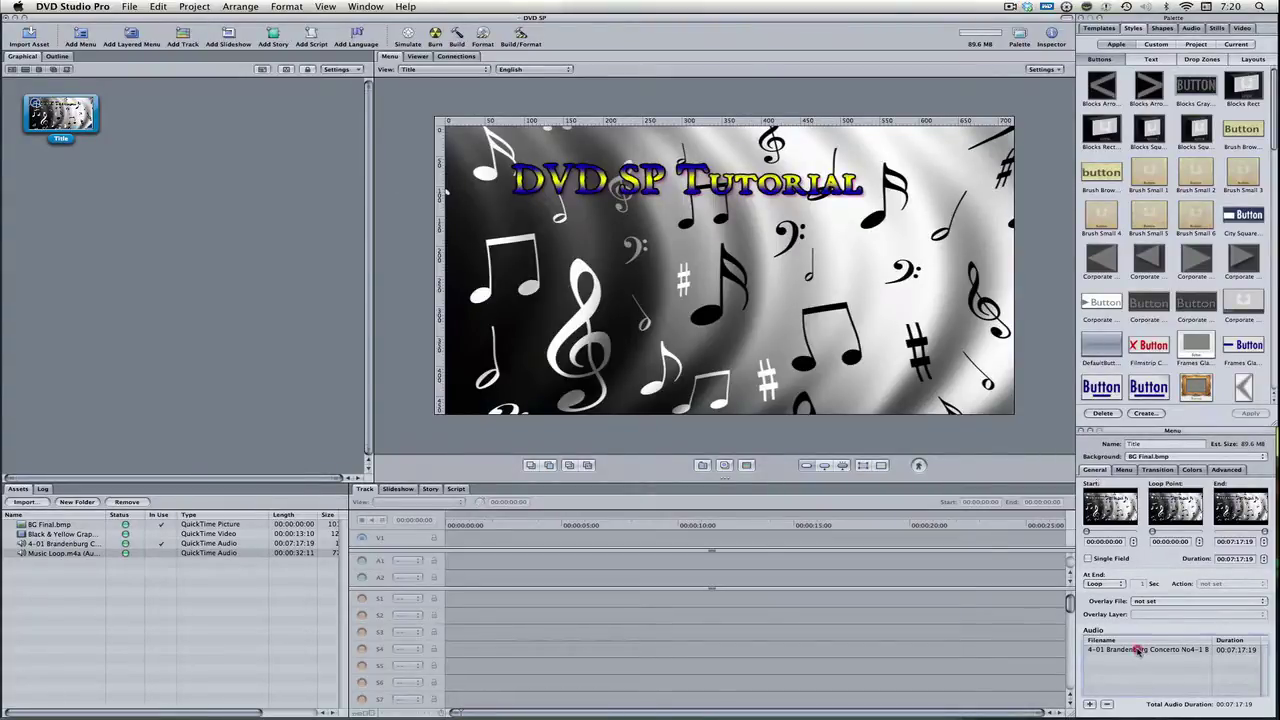
click(1108, 705)
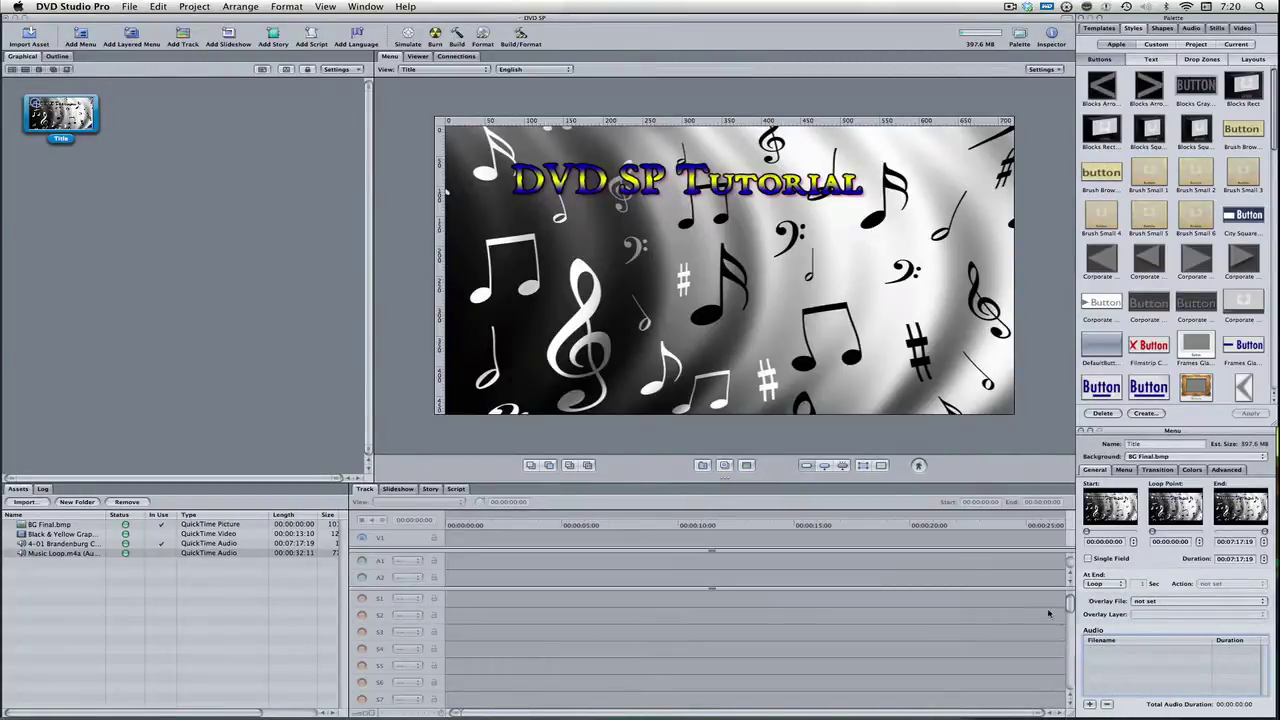
click(70, 555)
drag(70, 555, 46, 109)
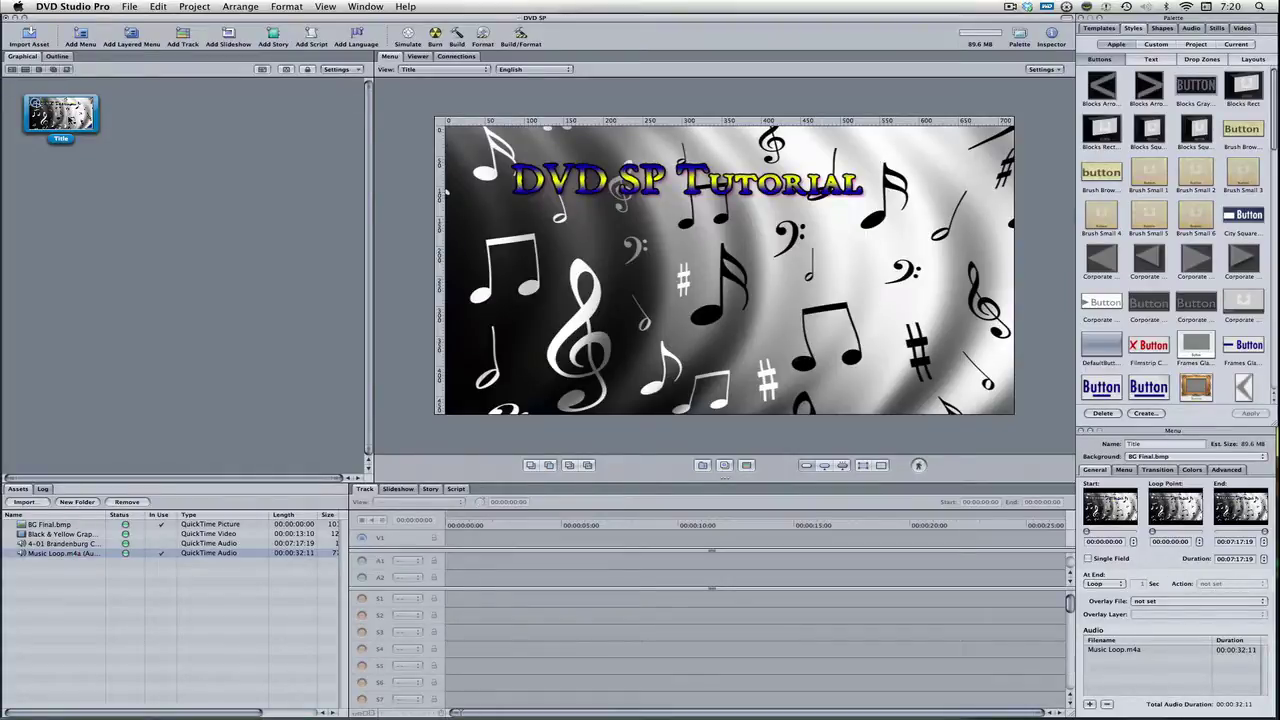
Step: Set the Title menu's end to the 00:00:32:11 loop length and preview it in Simulator
double_click(60, 115)
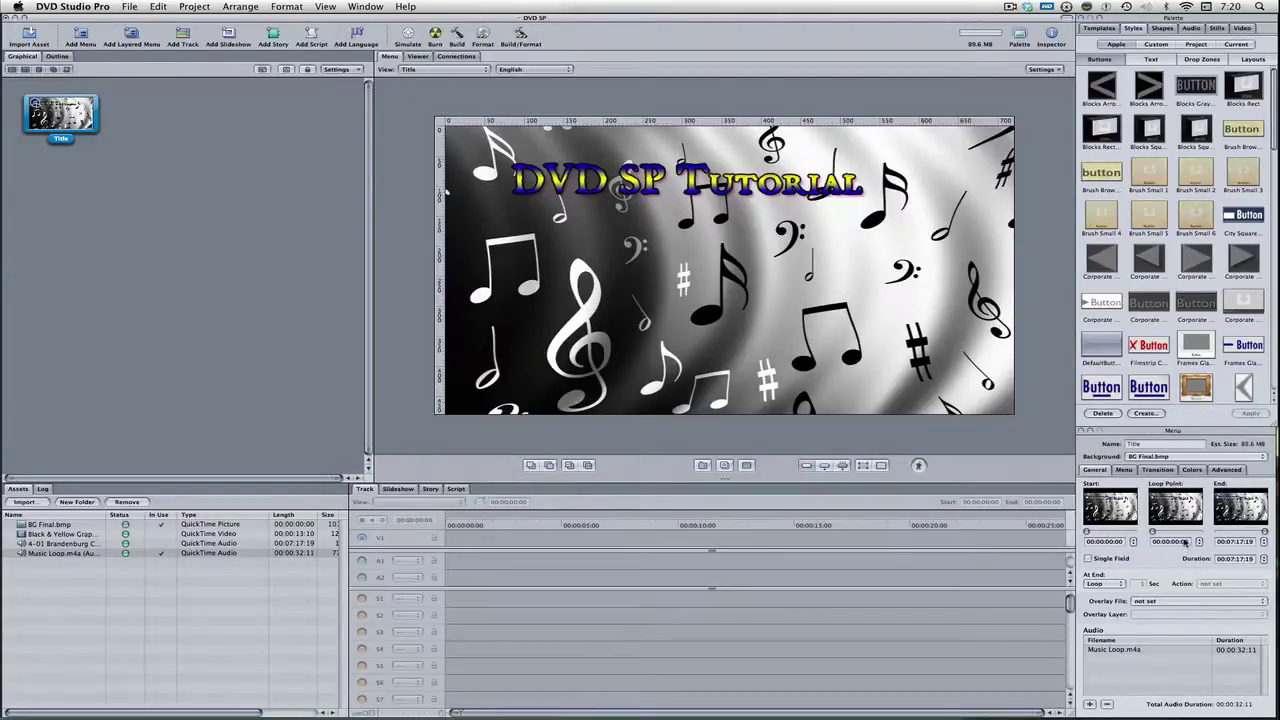
click(1241, 535)
click(1262, 545)
click(409, 35)
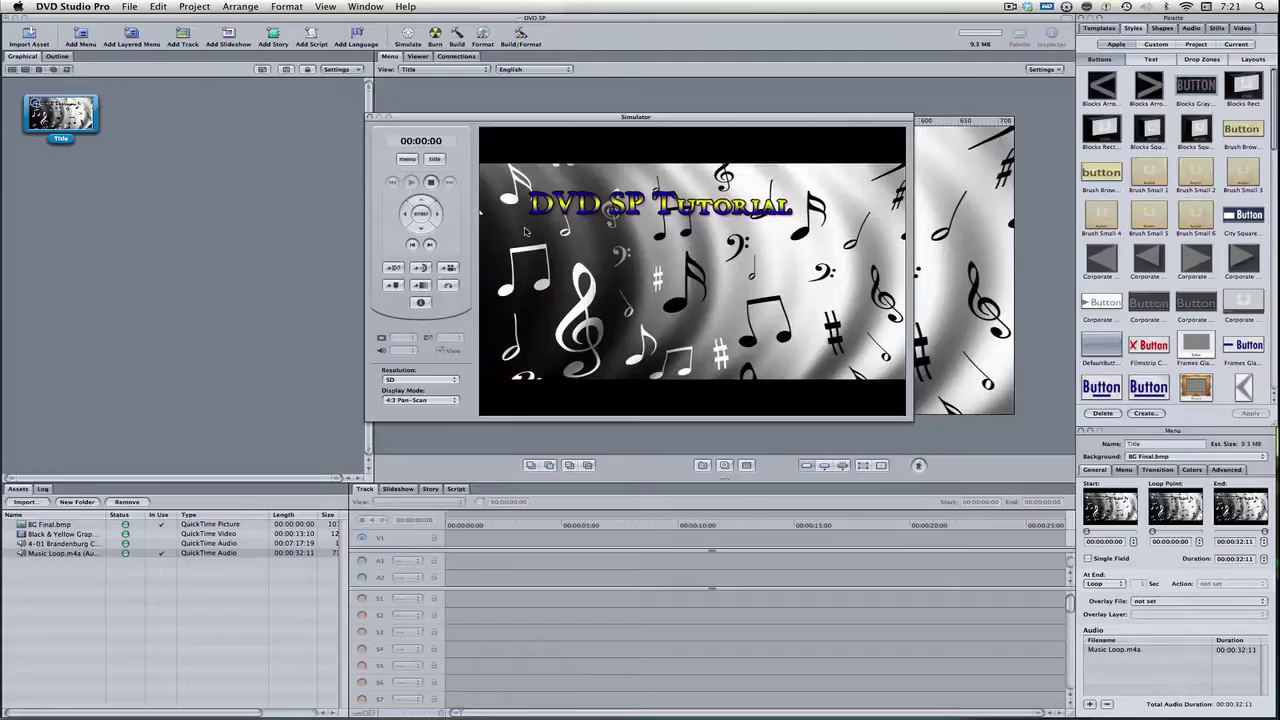
Step: Stop the simulated playback and close the Simulator window
click(430, 181)
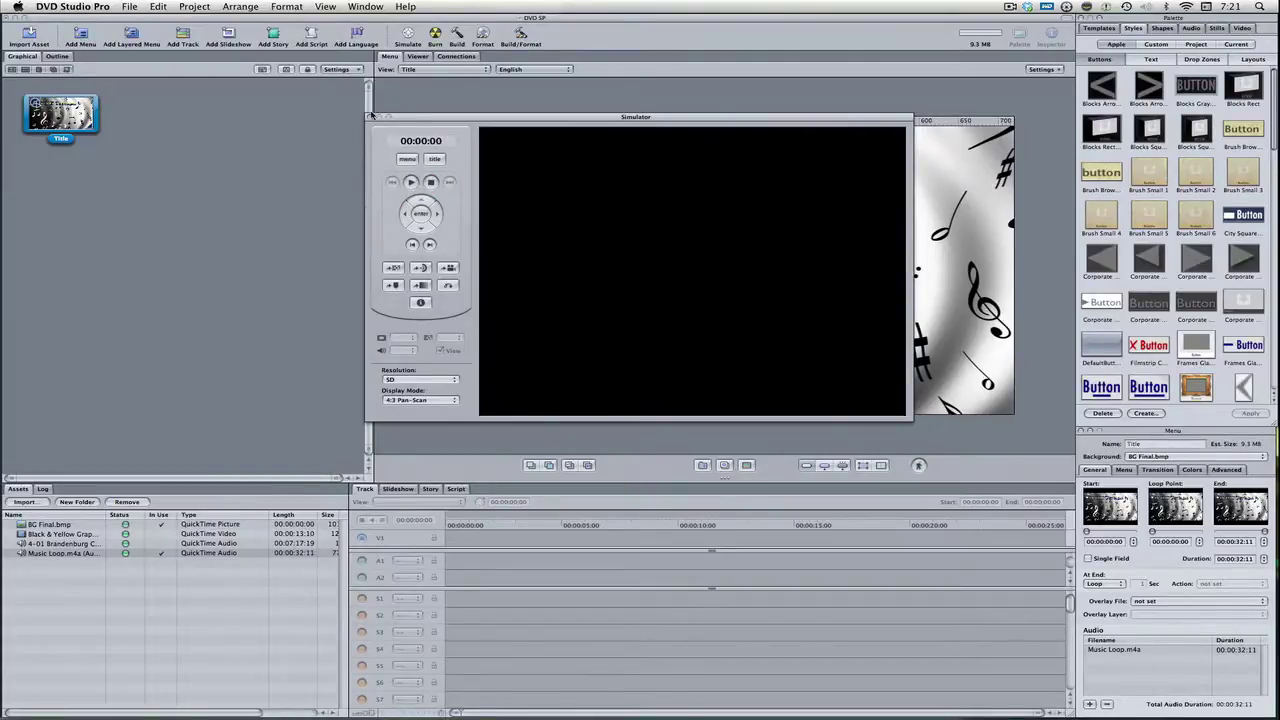
click(370, 118)
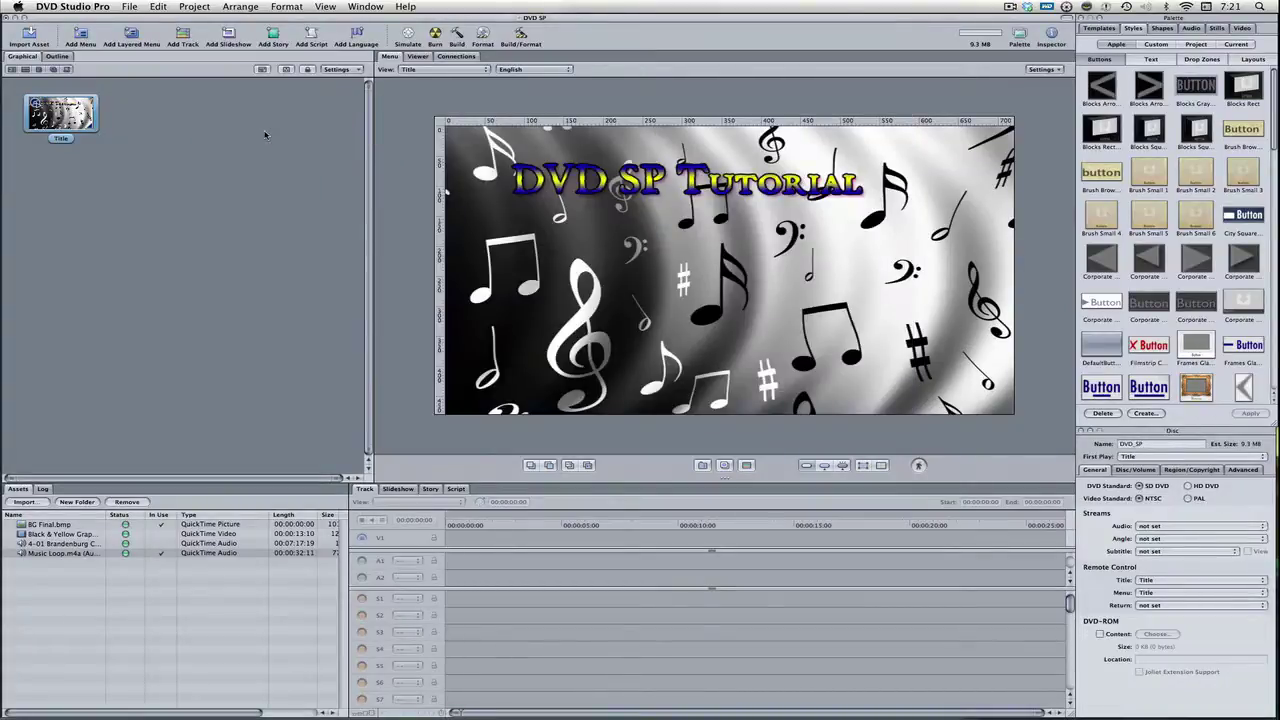